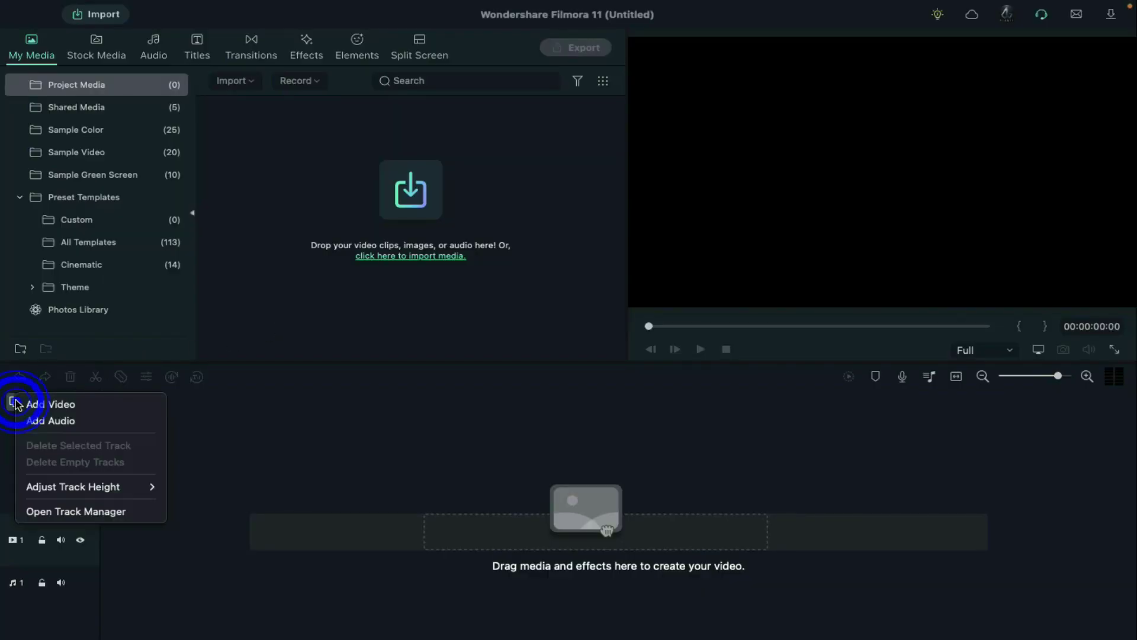
Step: Add 9 video tracks to the timeline through the Track Manager
left_click(83, 509)
type("9")
left_click(686, 471)
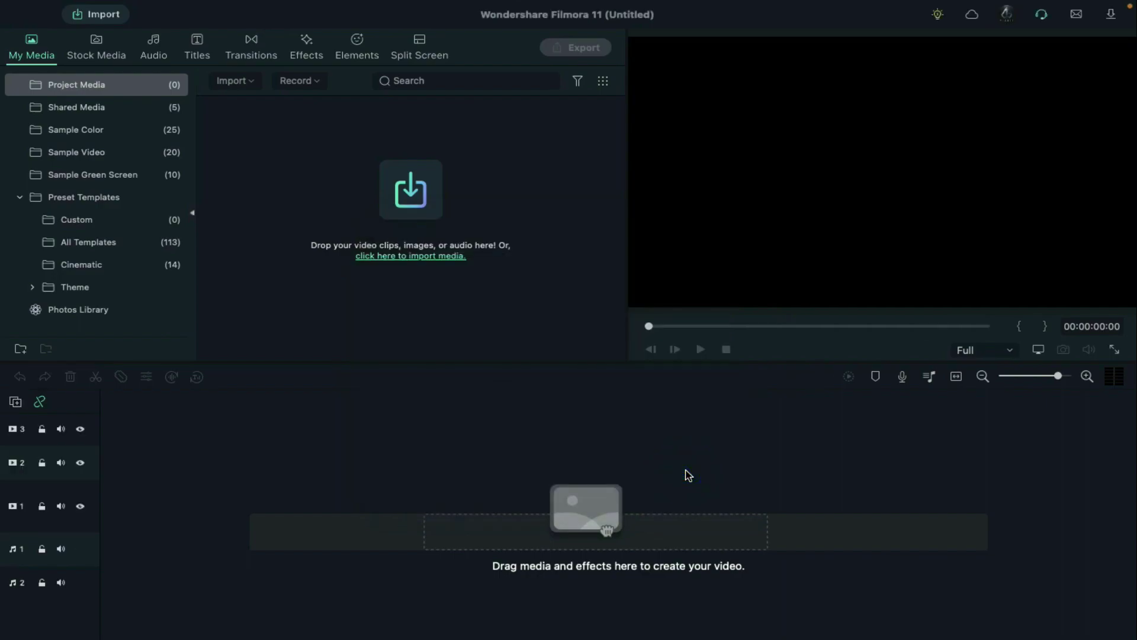
Step: Import all the files in the untitled folder into the project media
left_click(415, 215)
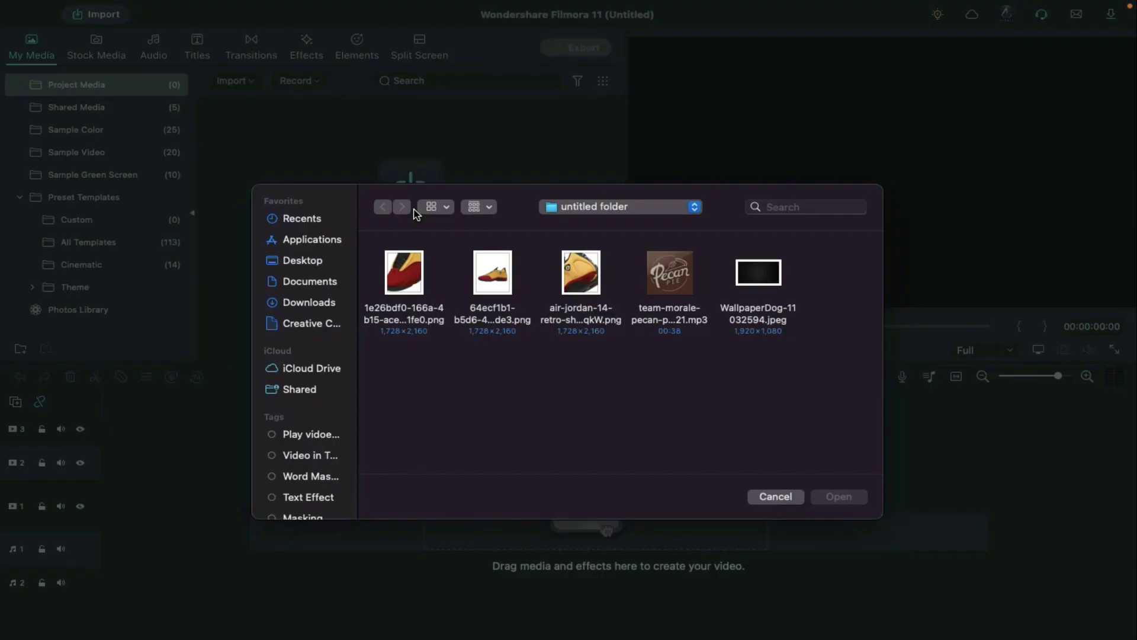
key("super+a")
left_click(841, 498)
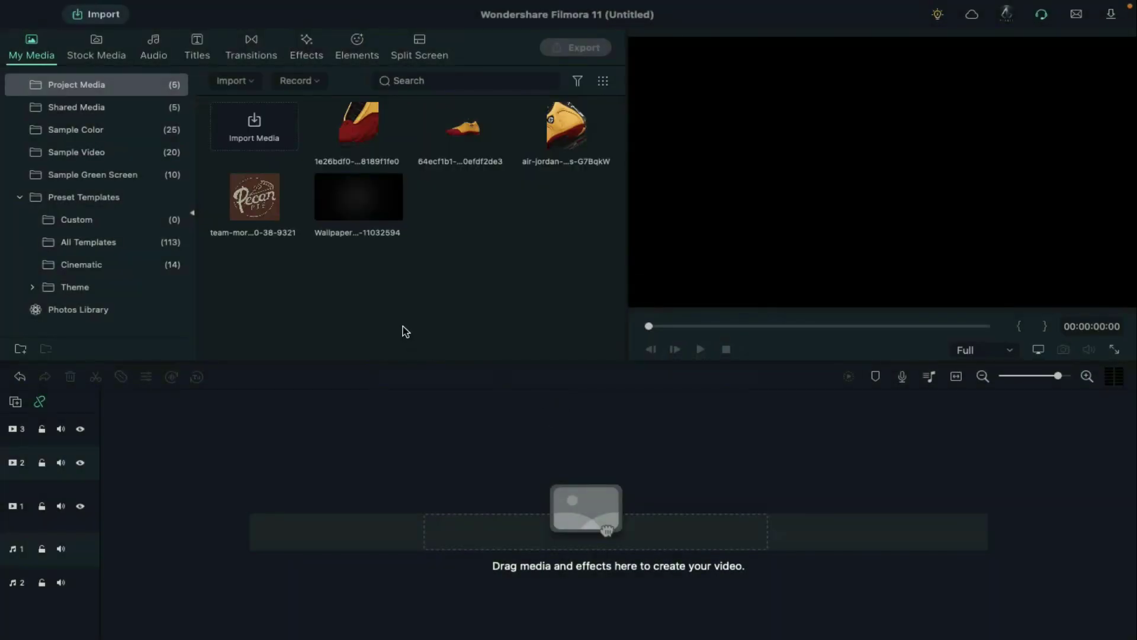
left_click(394, 323)
Step: Place the WallpaperDog image at the start of video track 1 and extend its clip to 7 seconds
left_click_drag(357, 202, 109, 505)
left_click_drag(755, 501, 1022, 498)
scroll(572, 490, "up", 3)
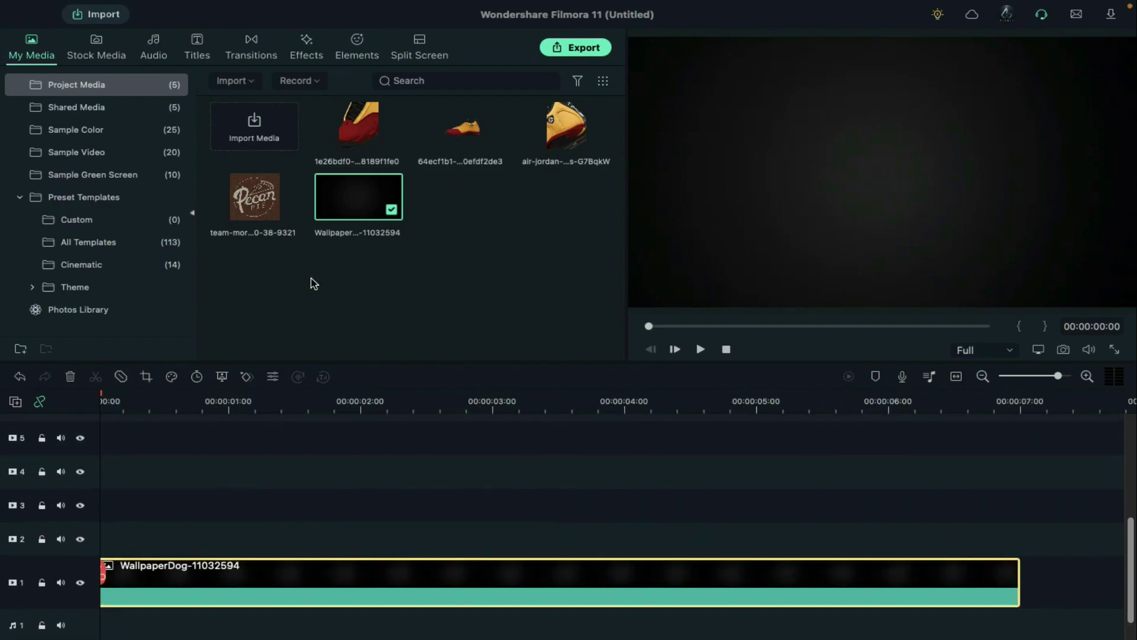
Step: Add a Default Title at the start of video track 4 and extend it to 7 seconds
left_click(195, 55)
left_click_drag(254, 125, 103, 467)
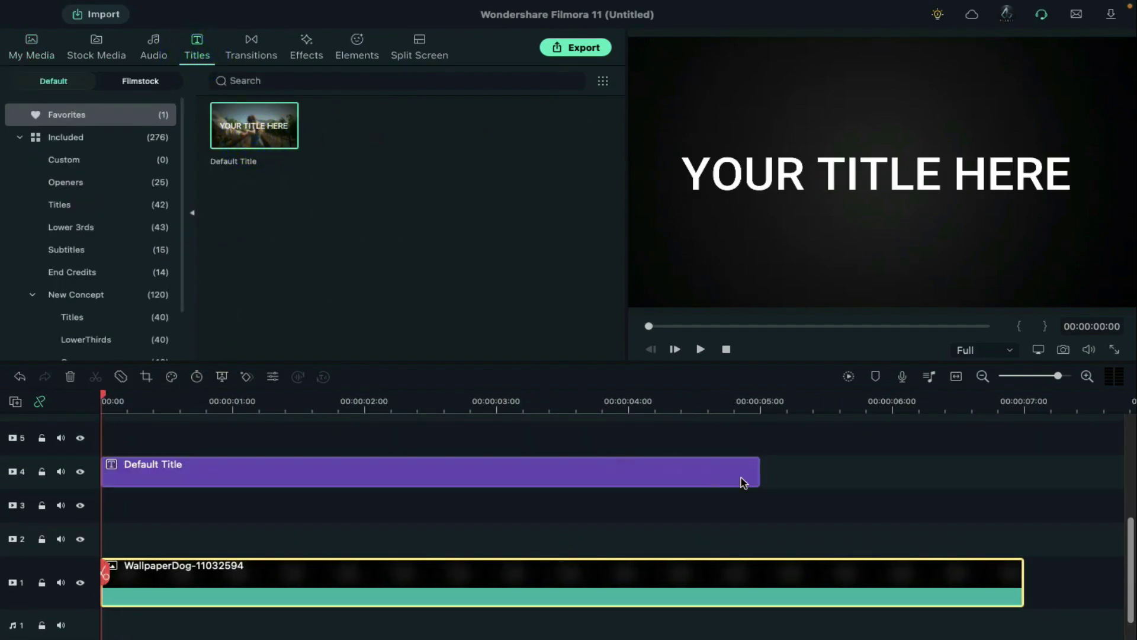
left_click_drag(762, 474, 1023, 462)
Step: Format the track 4 title in italic Morganite Black at size 120
double_click(655, 472)
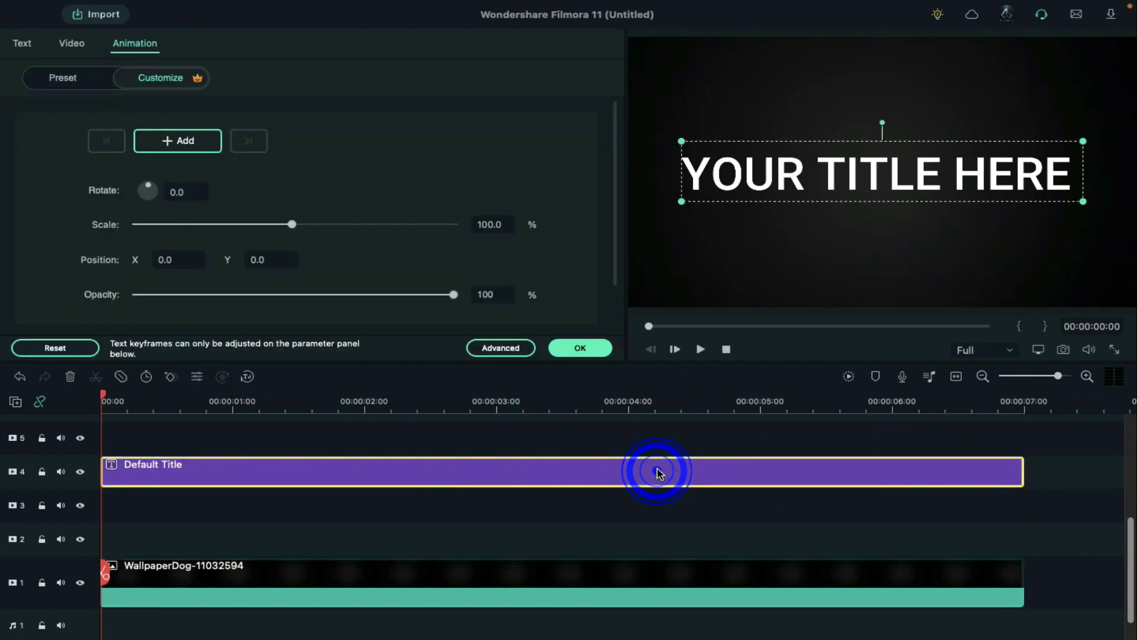
left_click(344, 123)
type("mon")
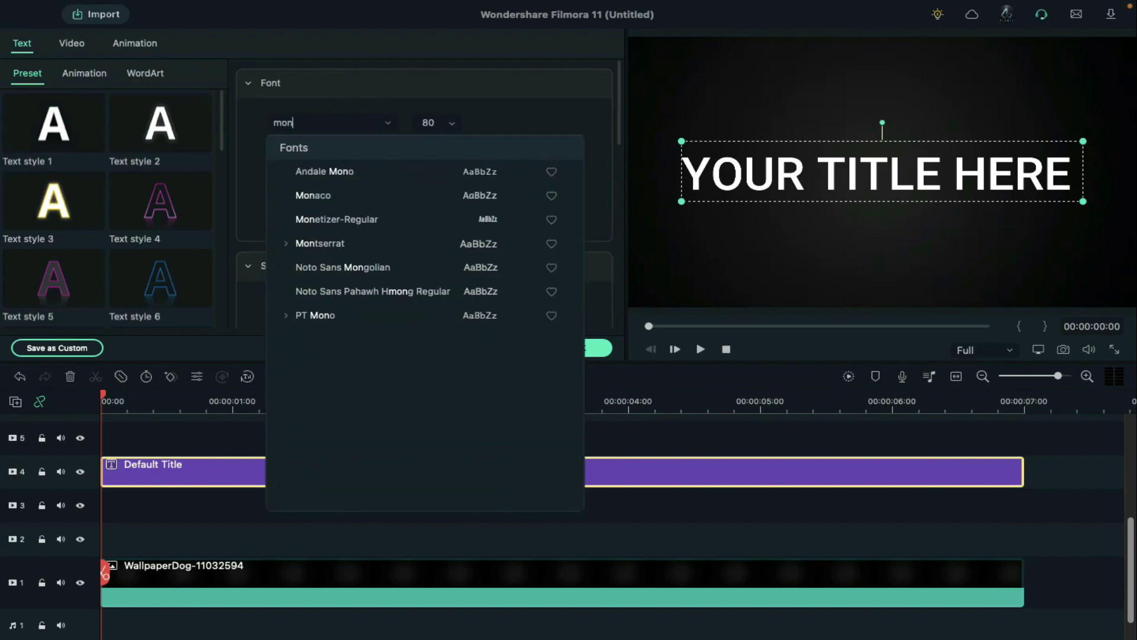
key("BackSpace")
type("rg")
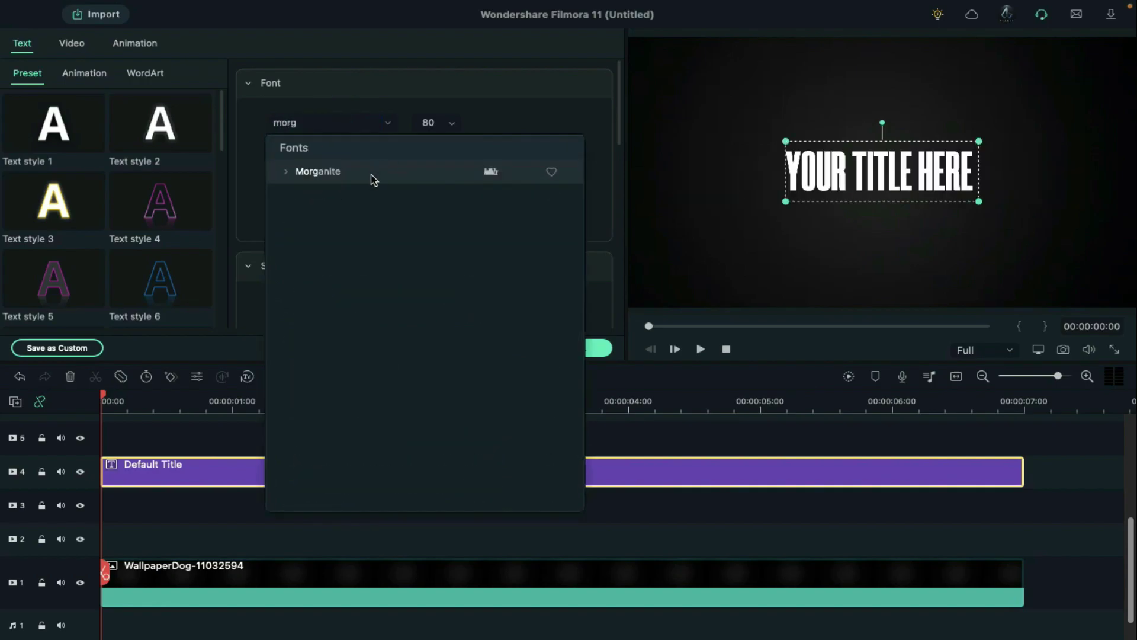
left_click(372, 176)
left_click(452, 124)
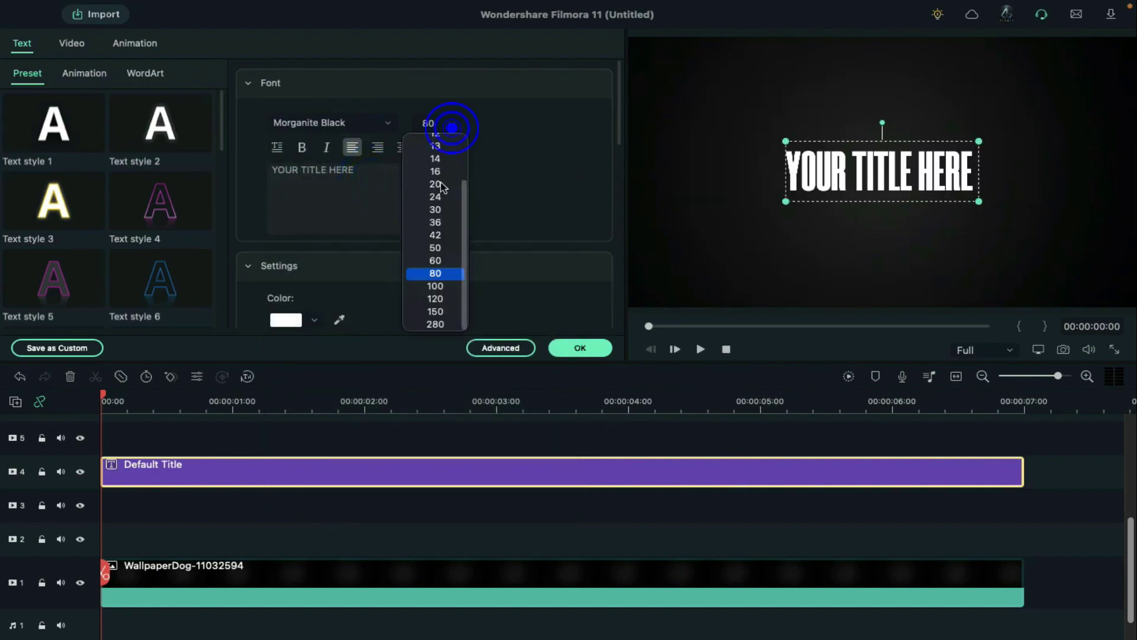
left_click(438, 303)
left_click(326, 147)
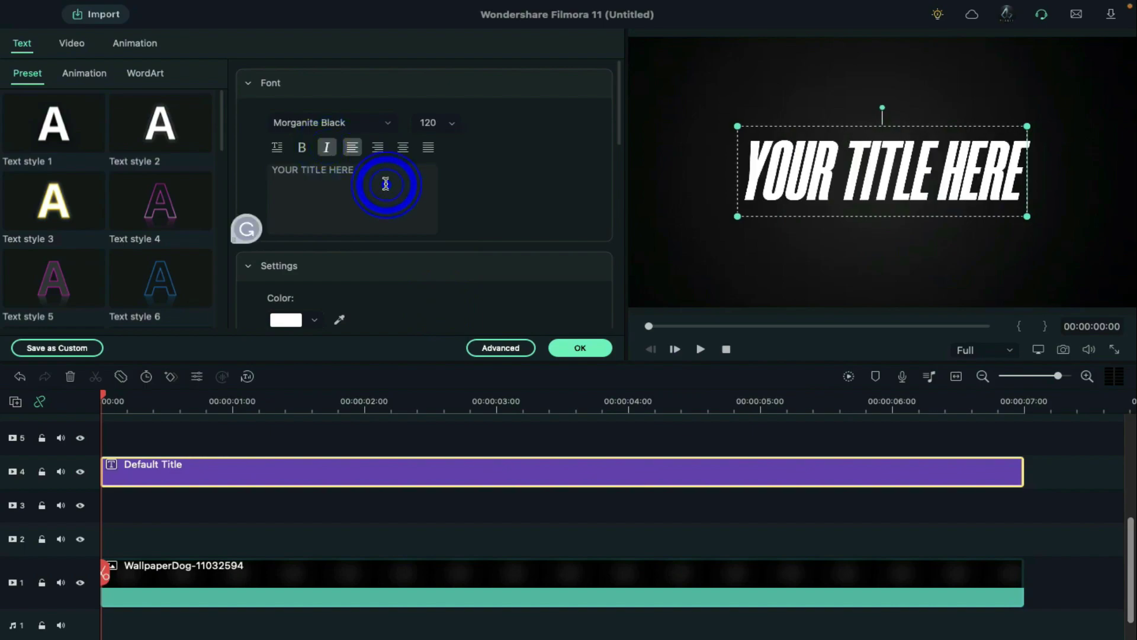
Step: Replace the title text with JORDAN and set its text spacing to 5
triple_click(384, 183)
type("JORDAN")
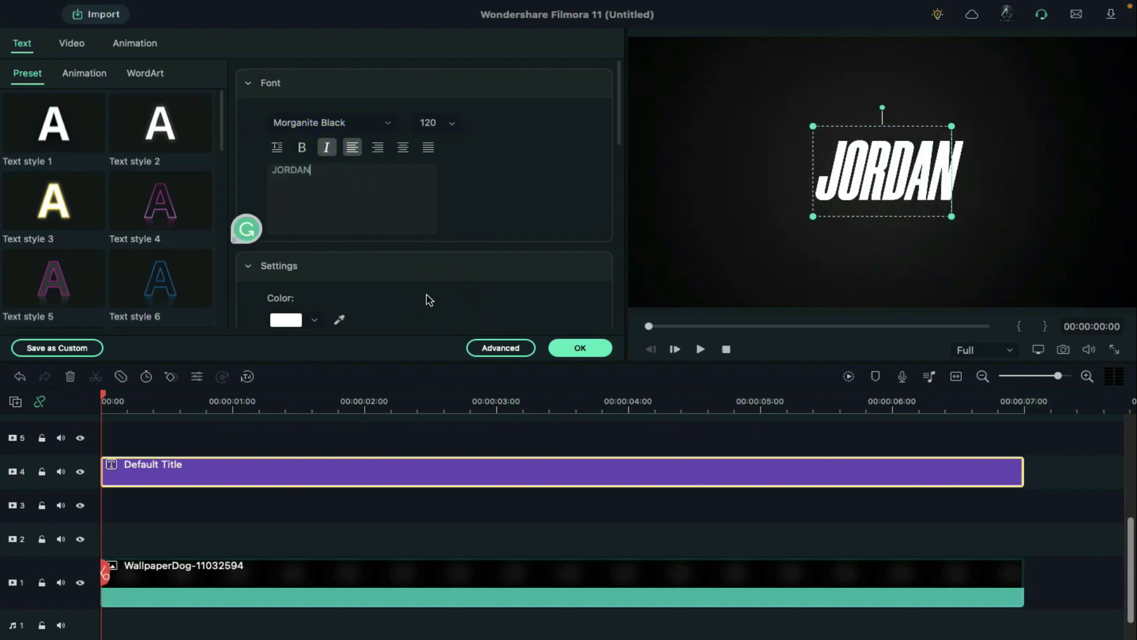
scroll(429, 300, "down", 3)
left_click(330, 281)
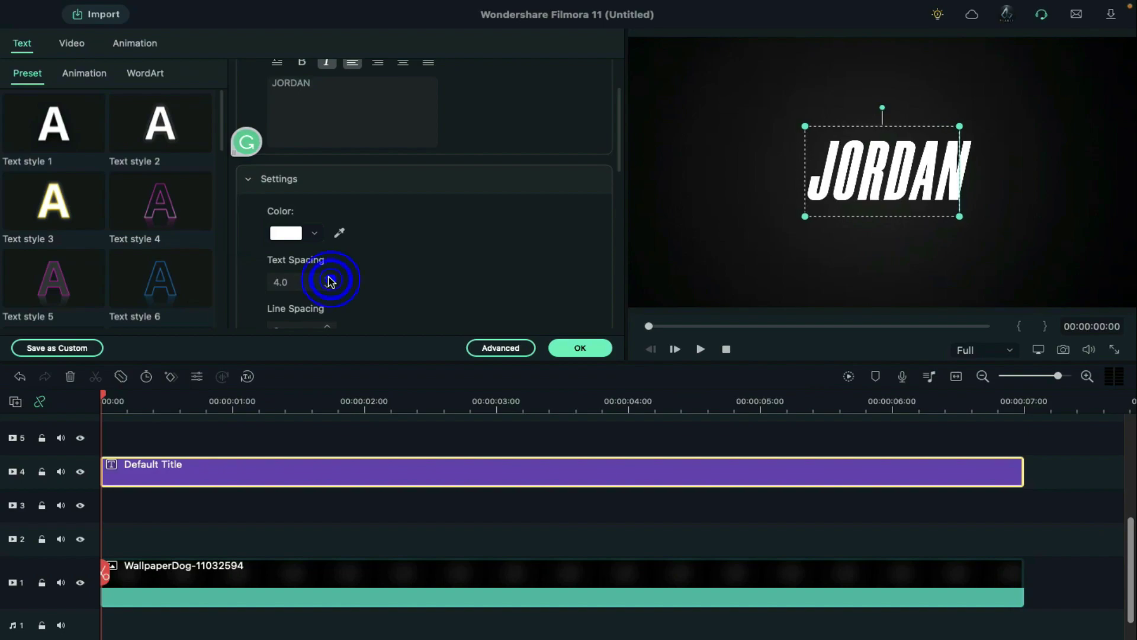
left_click(329, 278)
Step: Change the JORDAN title's text color to dark red
left_click(286, 234)
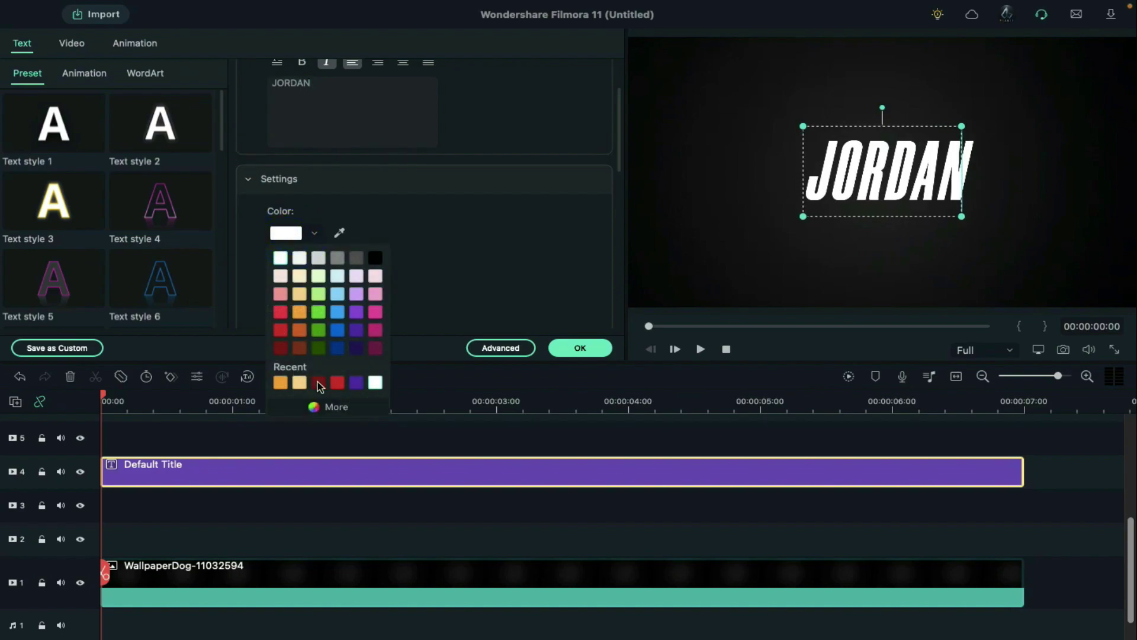
left_click(318, 382)
left_click(414, 271)
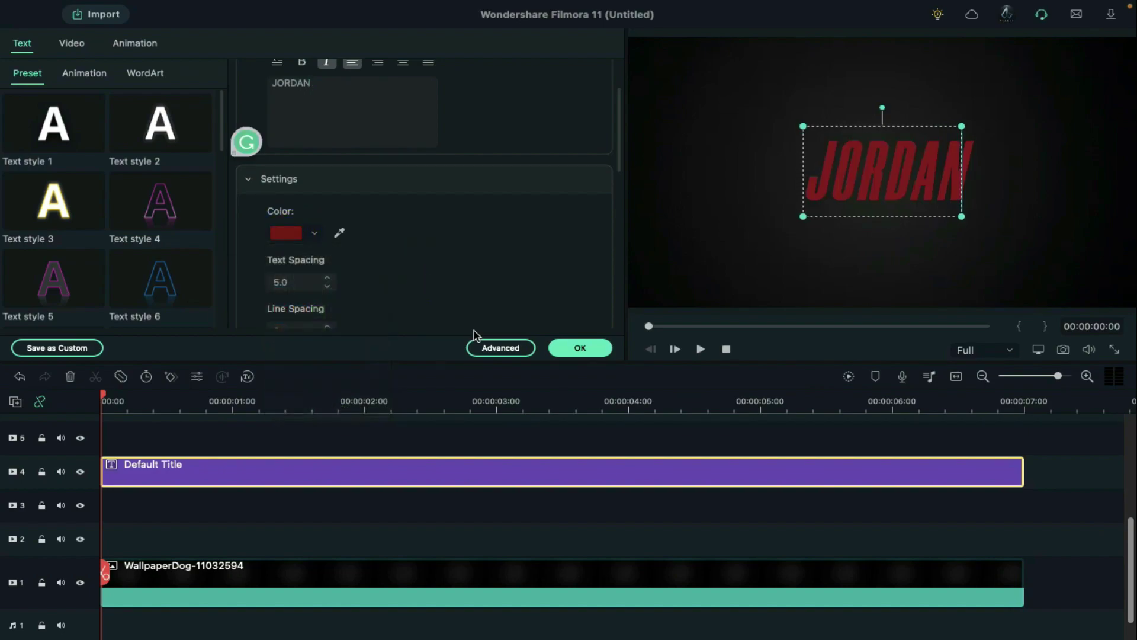
Step: Give the JORDAN title a dark red outline of thickness 1 and turn off its fill in the advanced title settings
left_click(484, 348)
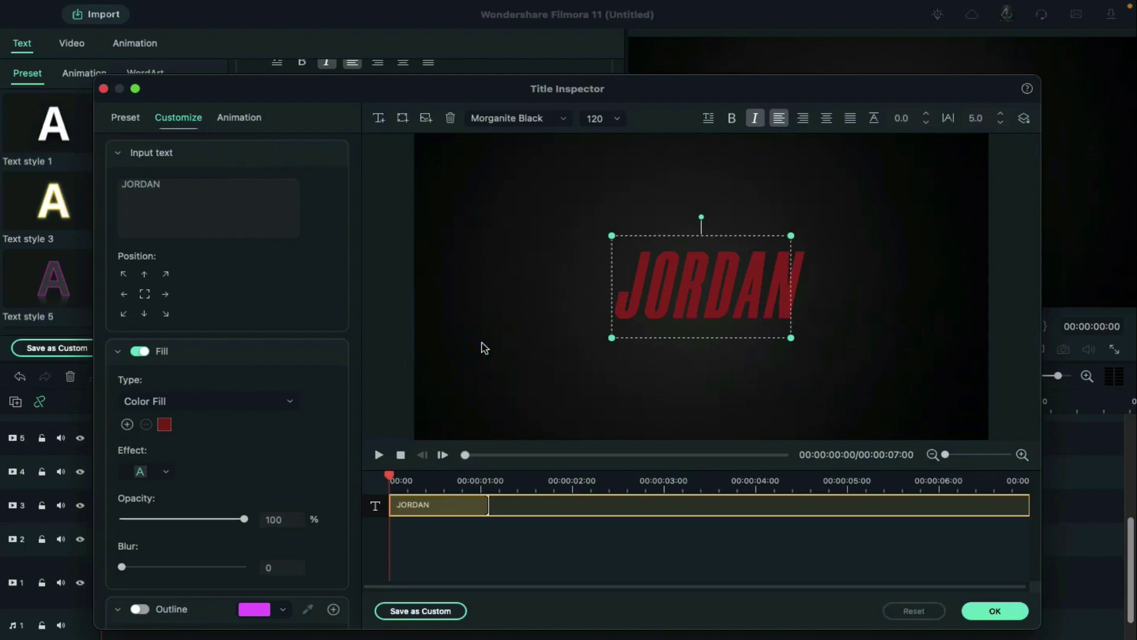
left_click(141, 610)
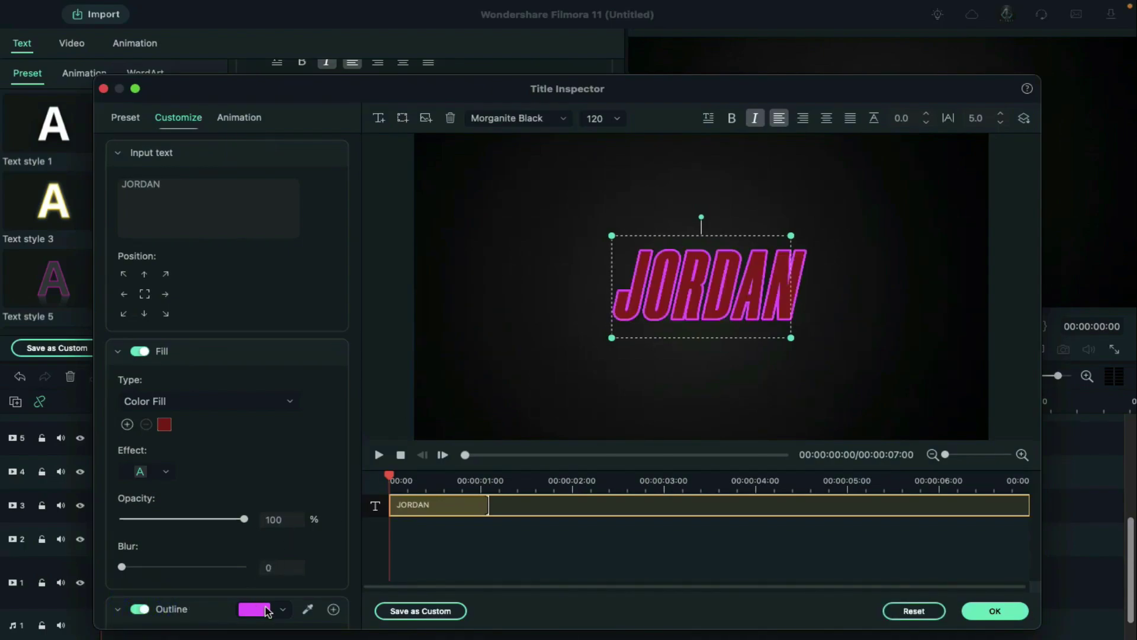
left_click(165, 424)
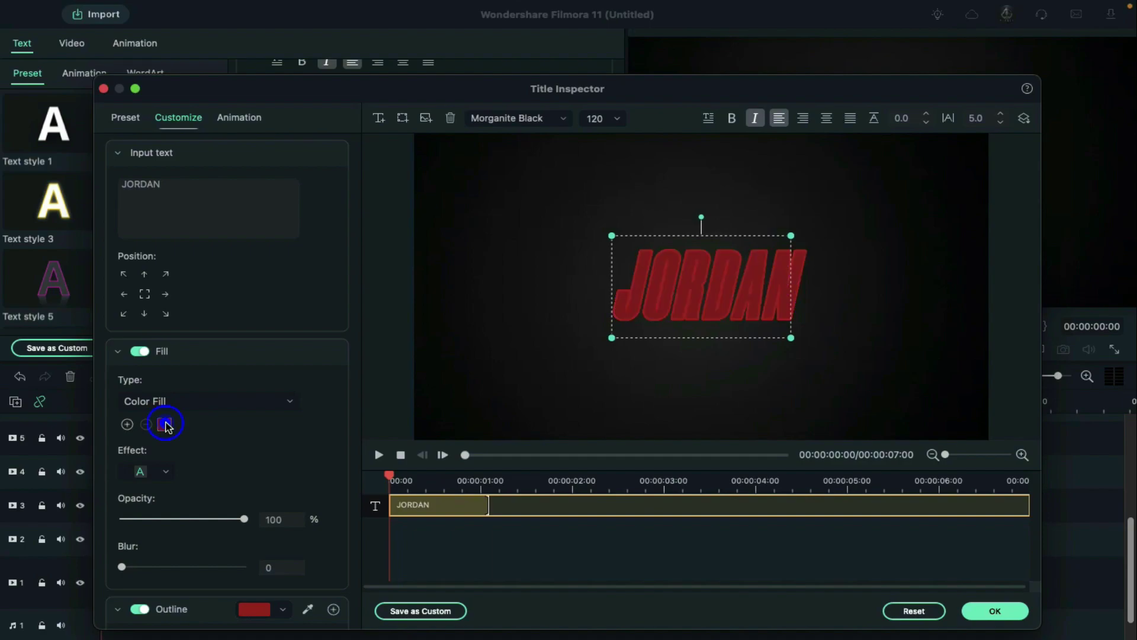
scroll(268, 487, "down", 1)
scroll(268, 487, "down", 5)
left_click(124, 584)
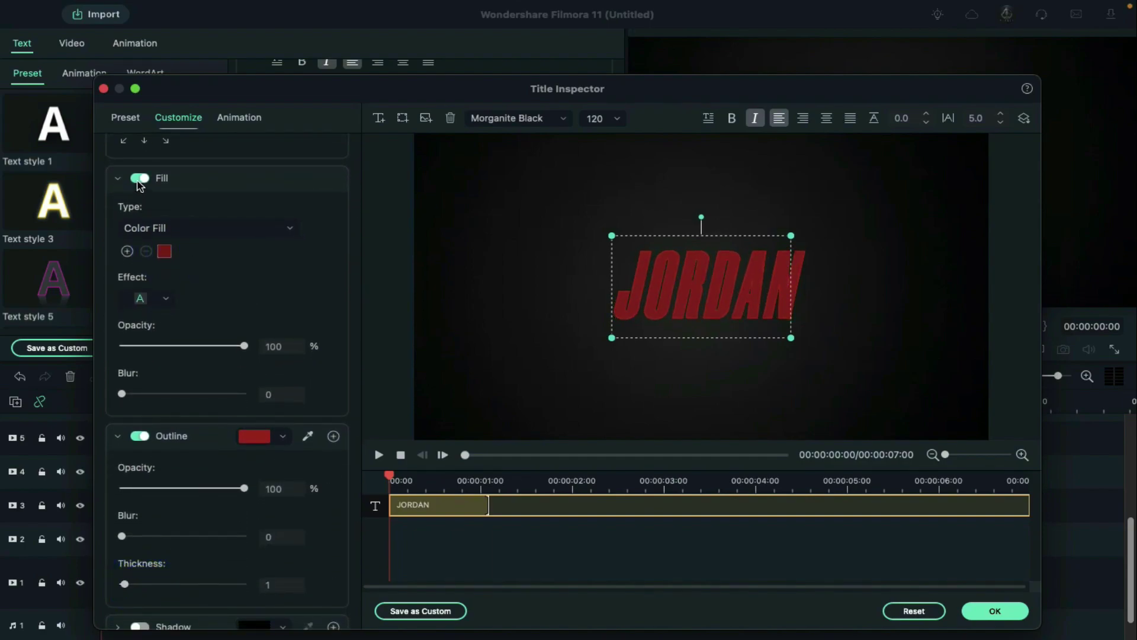
left_click(140, 178)
left_click(995, 611)
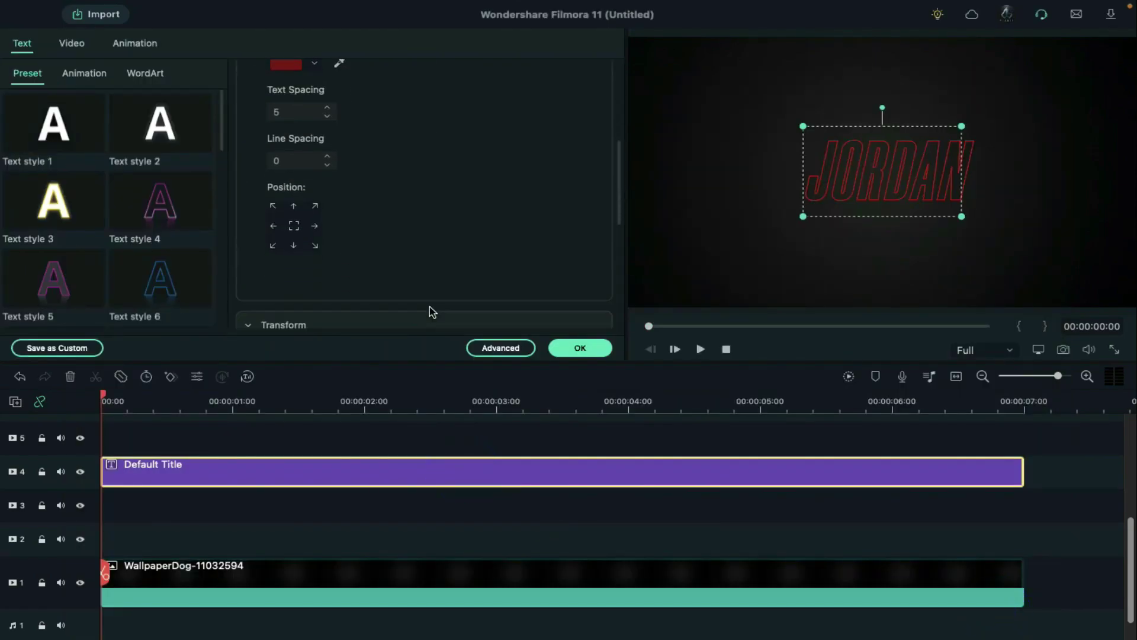
Step: Lower the outlined JORDAN title to Y -392 and paste a copy of it onto video track 5
scroll(433, 313, "down", 8)
left_click_drag(364, 233, 47, 223)
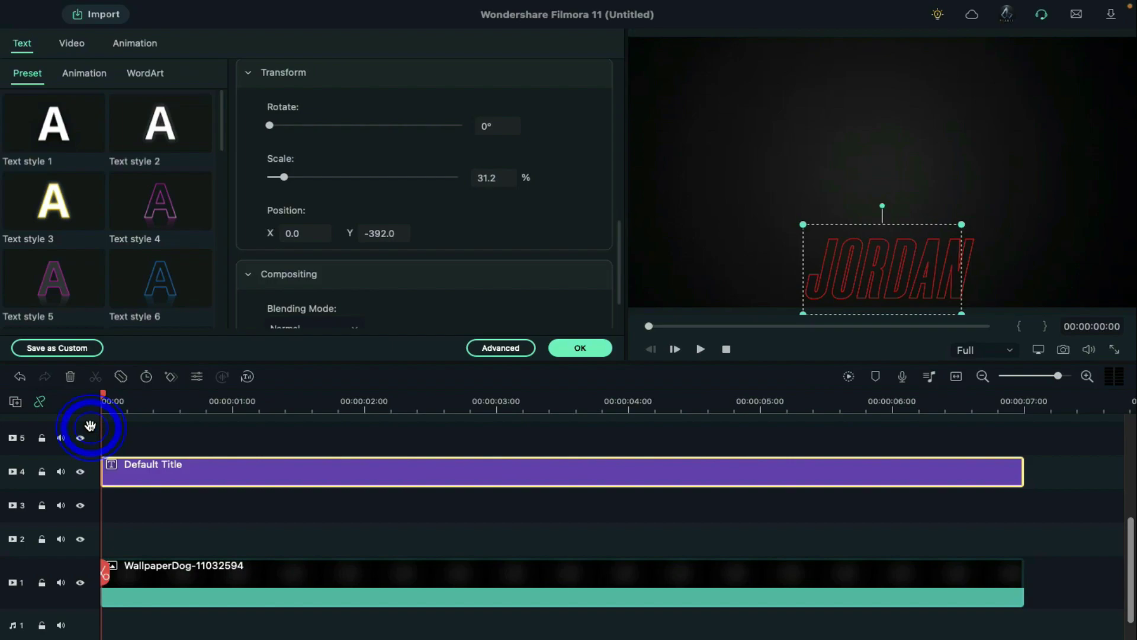
key("super+v")
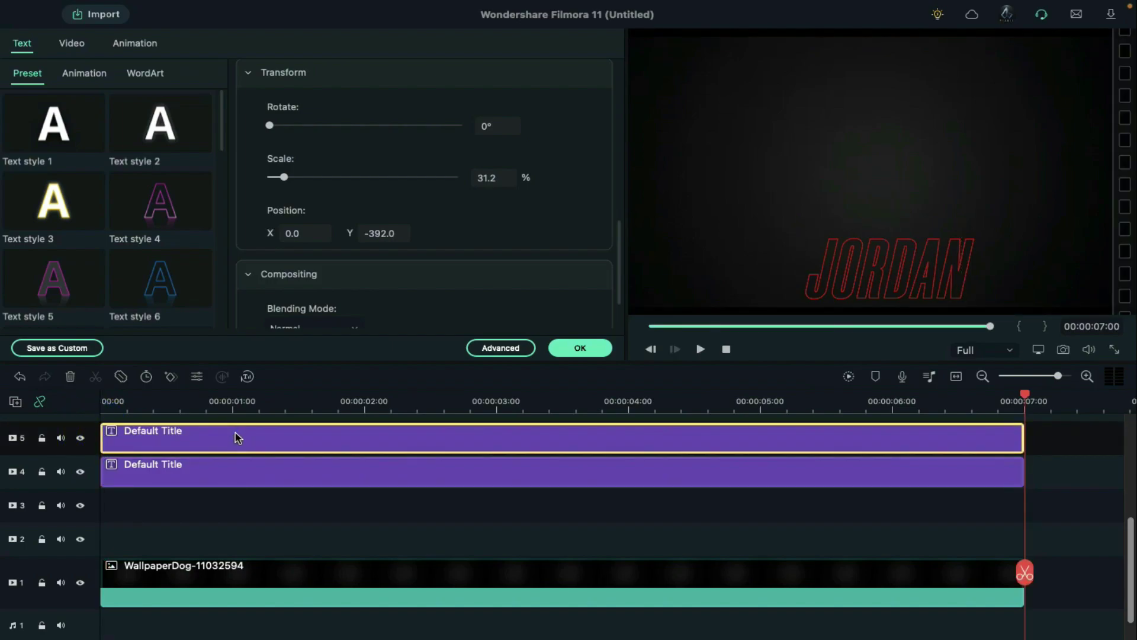
Step: Raise the JORDAN title on track 5 to Y -124 so it sits above the first one
double_click(236, 433)
scroll(456, 303, "down", 2)
scroll(455, 301, "down", 8)
left_click_drag(374, 178, 549, 185)
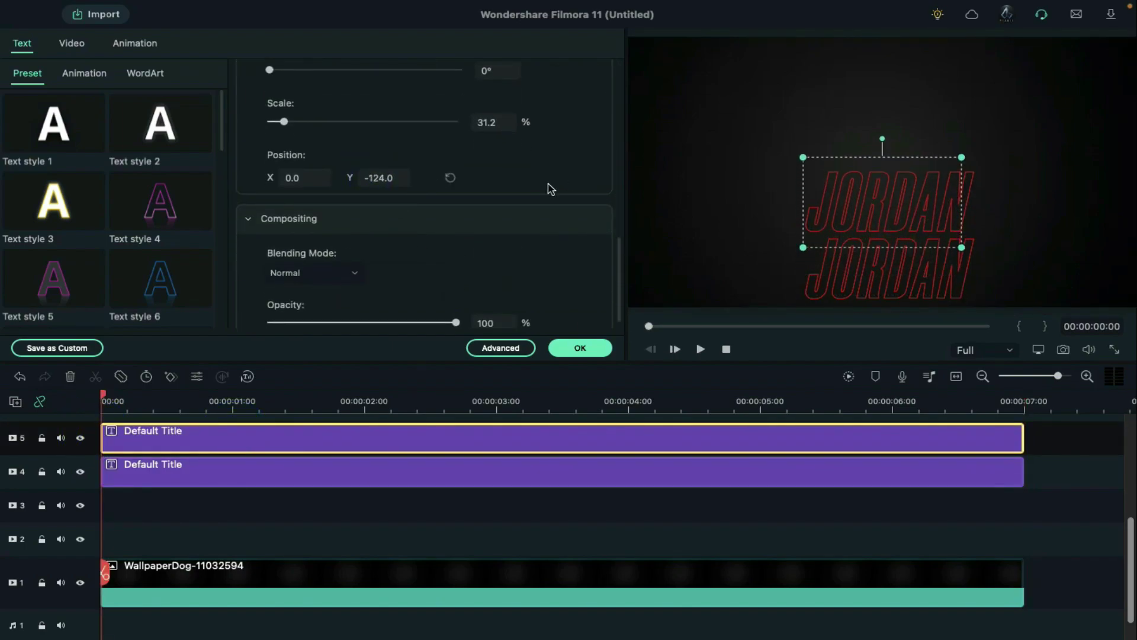
Step: Shift the JORDAN title on track 4 left to X -51 to stagger it against the upper one
left_click_drag(287, 179, 236, 167)
double_click(305, 469)
scroll(312, 260, "down", 10)
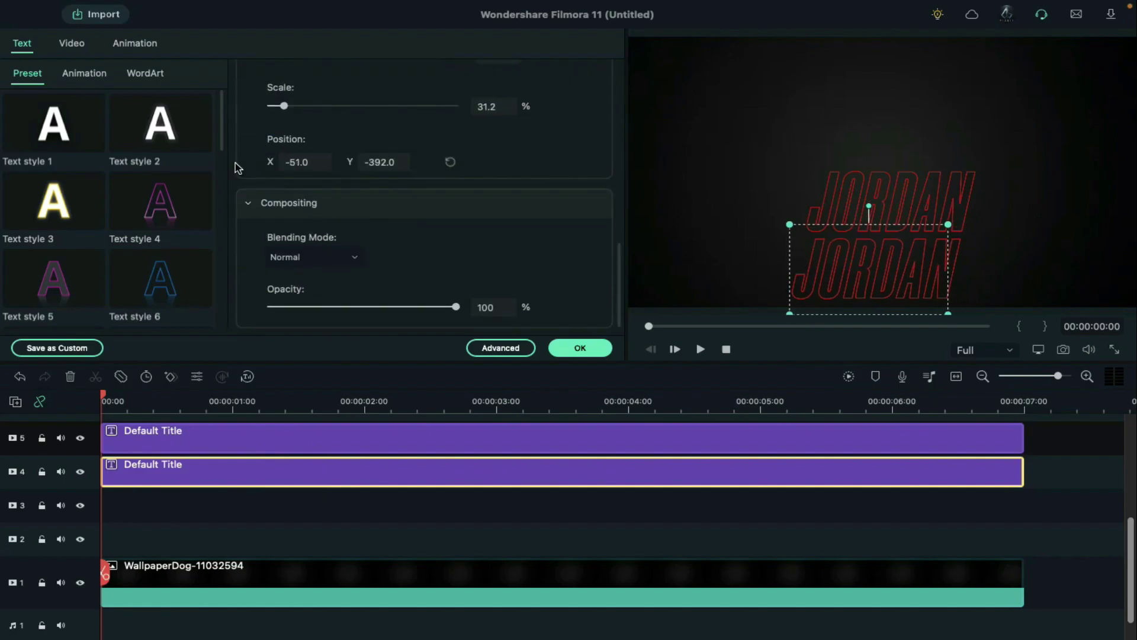
Step: Turn on the fill and turn off the outline of the JORDAN title on track 5
double_click(267, 441)
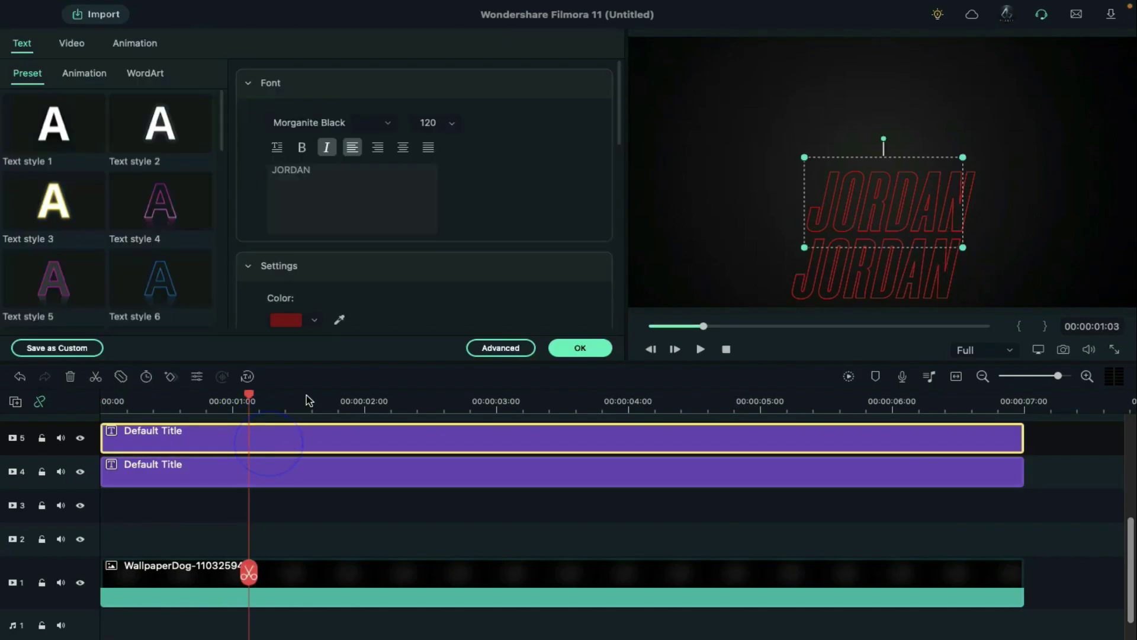
left_click(483, 349)
left_click(141, 178)
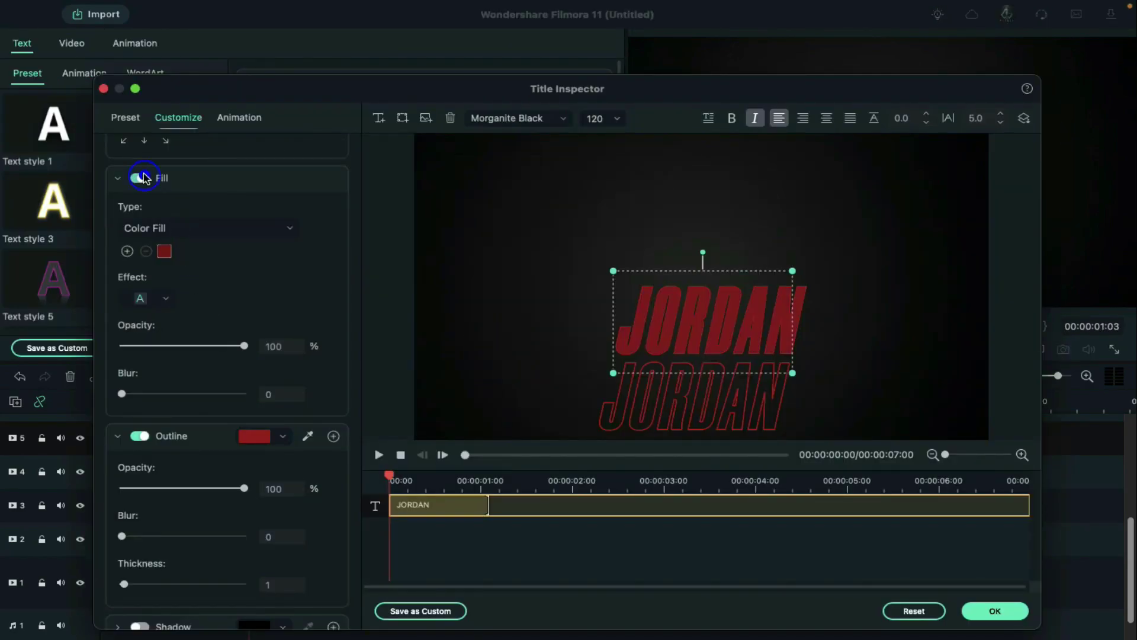
left_click(140, 436)
left_click(995, 611)
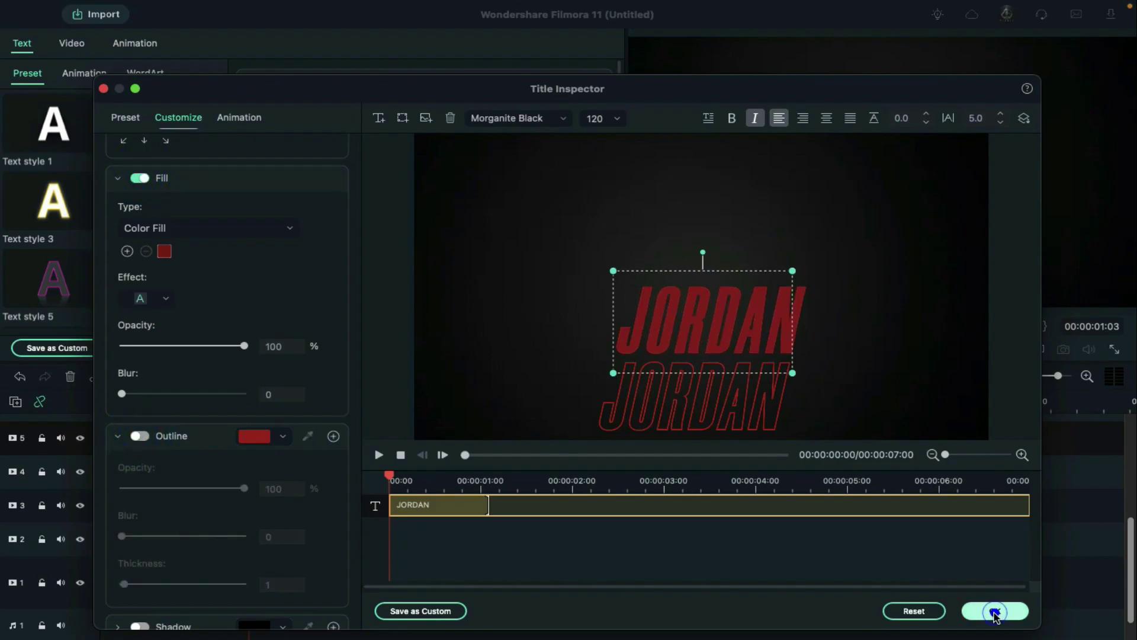
Step: Duplicate both JORDAN titles from the start of the timeline onto video tracks 6 and 7
left_click(99, 405)
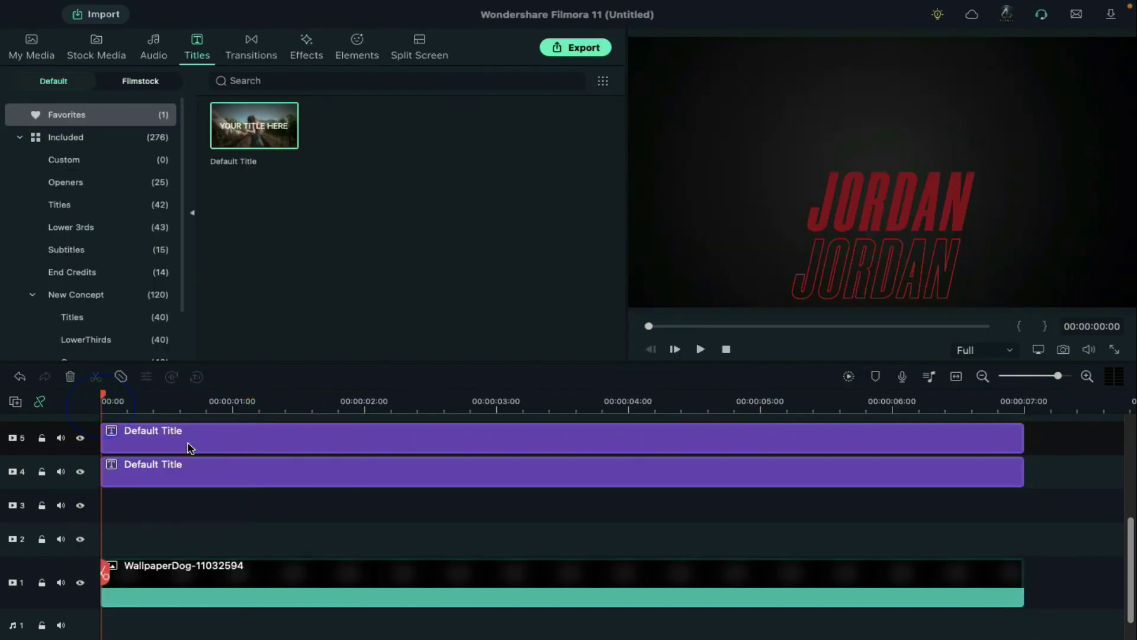
left_click_drag(204, 499, 204, 424)
scroll(205, 429, "up", 3)
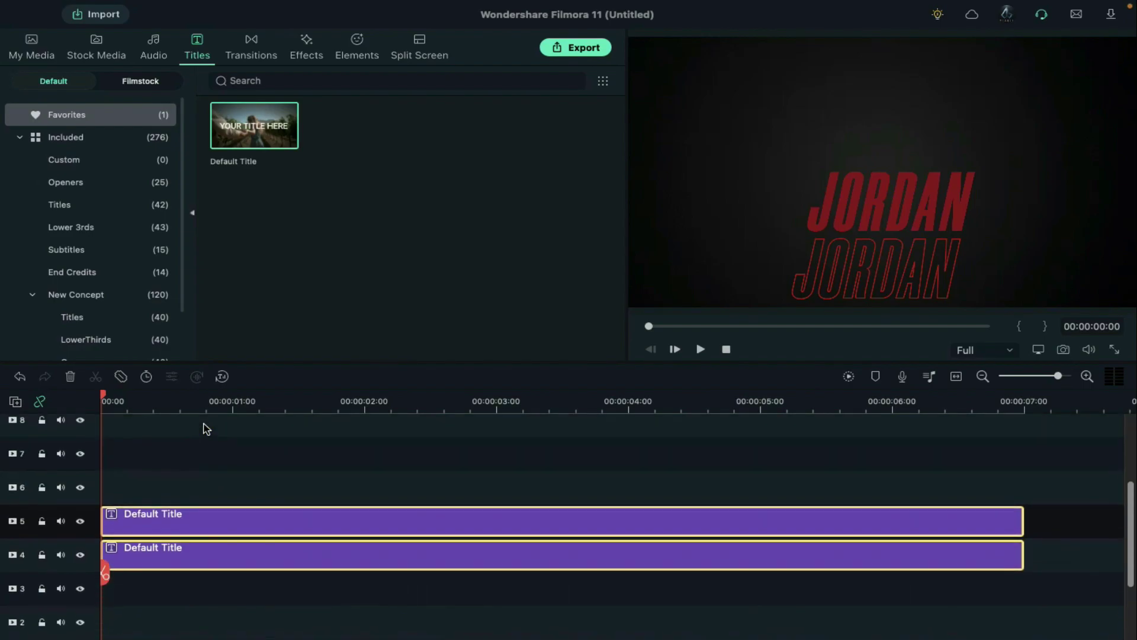
key("super+v")
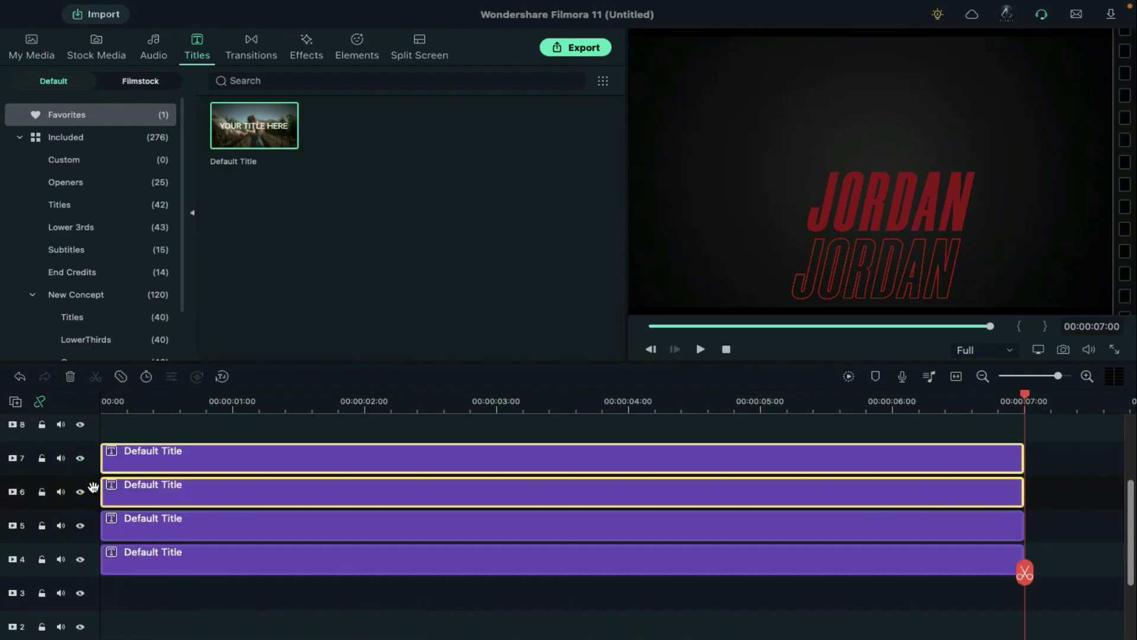
Step: Move the filled and outlined title copies on tracks 7 and 6 up, stacking them above the original pair
double_click(285, 453)
left_click_drag(881, 200, 893, 71)
left_click_drag(878, 257, 891, 126)
Step: Nudge the titles on tracks 5 and 4 slightly left in the preview to continue the diagonal stagger
double_click(348, 526)
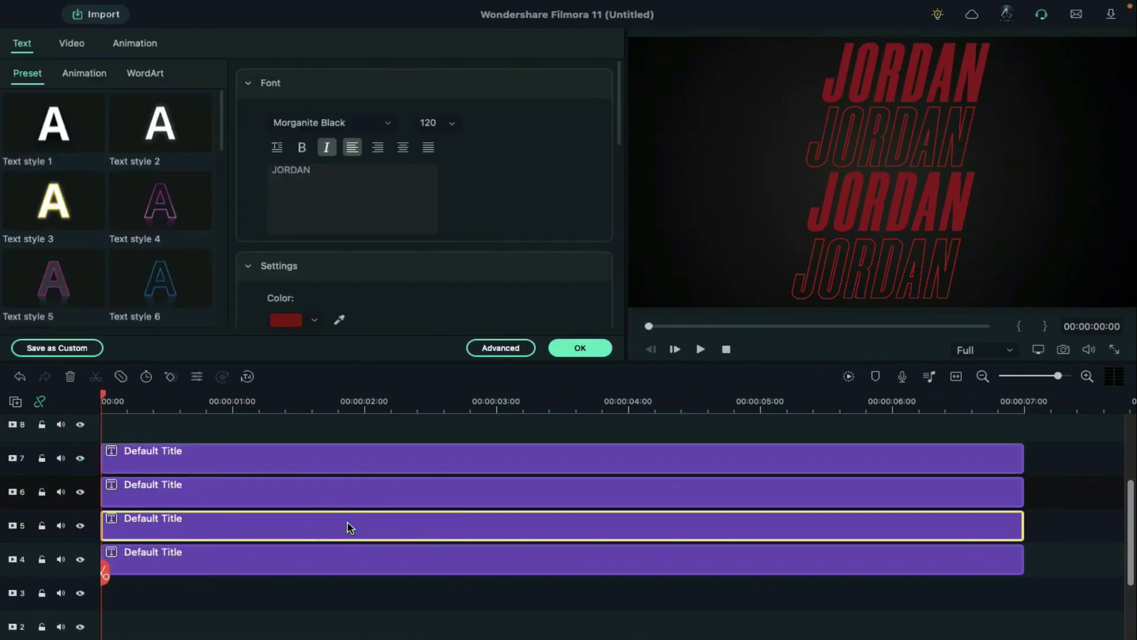
left_click_drag(896, 205, 883, 204)
double_click(349, 558)
left_click_drag(898, 269, 886, 267)
left_click(581, 348)
Step: Change the text color of the filled JORDAN title on track 7 to orange
left_click(338, 409)
left_click(338, 448)
double_click(339, 450)
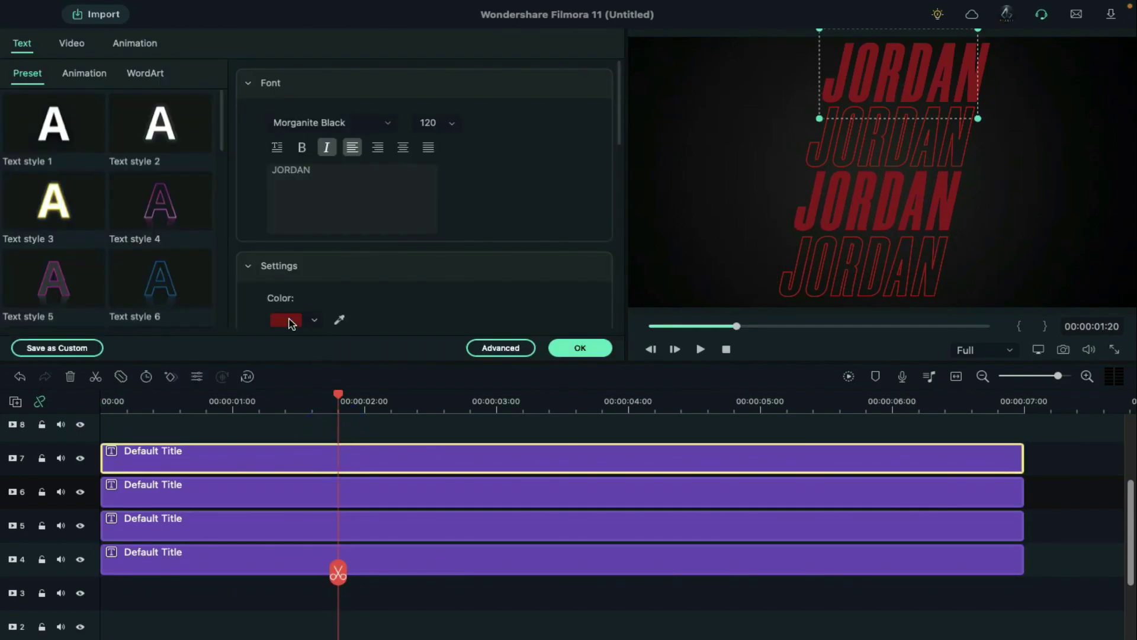
left_click(286, 321)
left_click(296, 468)
left_click(444, 485)
Step: Change the outline color of the JORDAN title on track 6 to orange in the advanced title settings
left_click(500, 348)
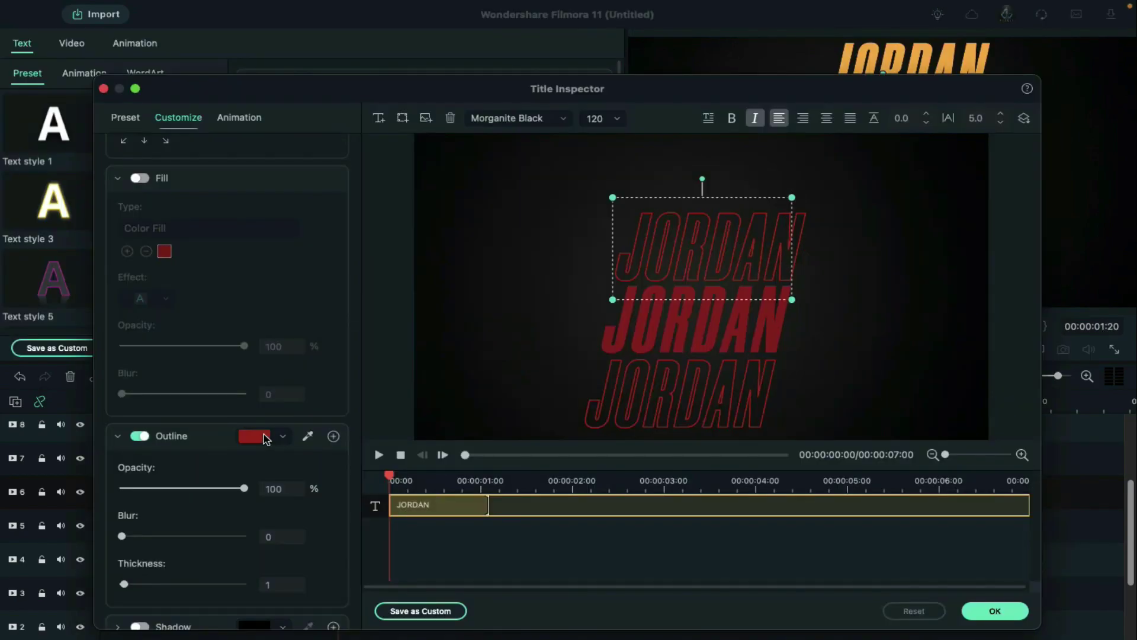
left_click(264, 437)
left_click(248, 582)
left_click(990, 611)
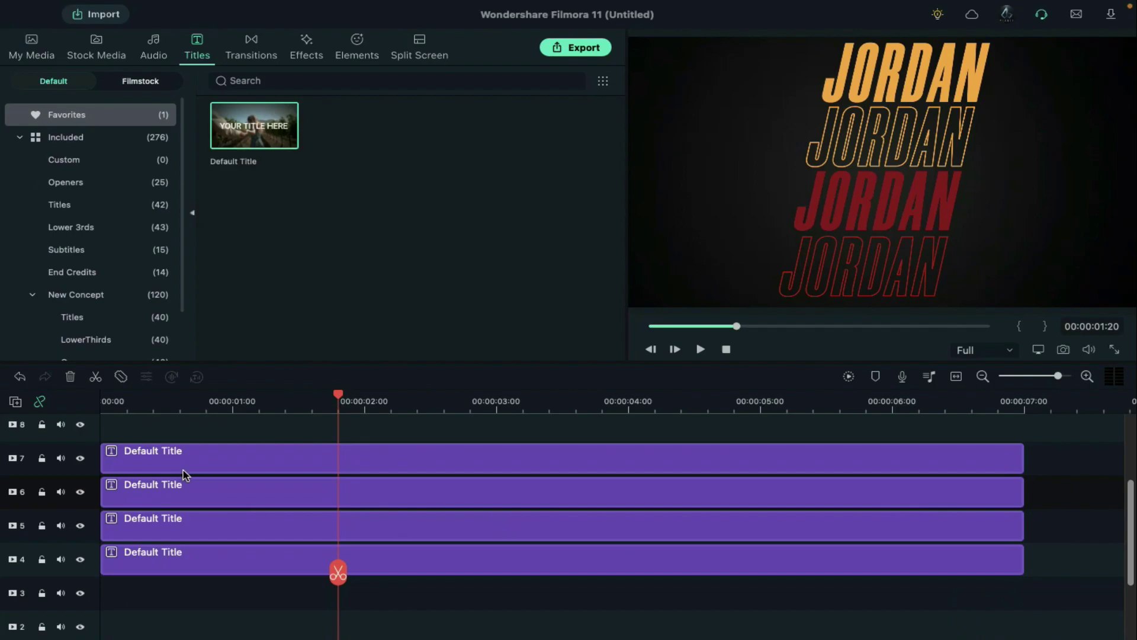
Step: Add a custom animation keyframe at the very start of the JORDAN title on track 7
scroll(183, 470, "down", 1)
left_click(102, 401)
left_click(135, 452)
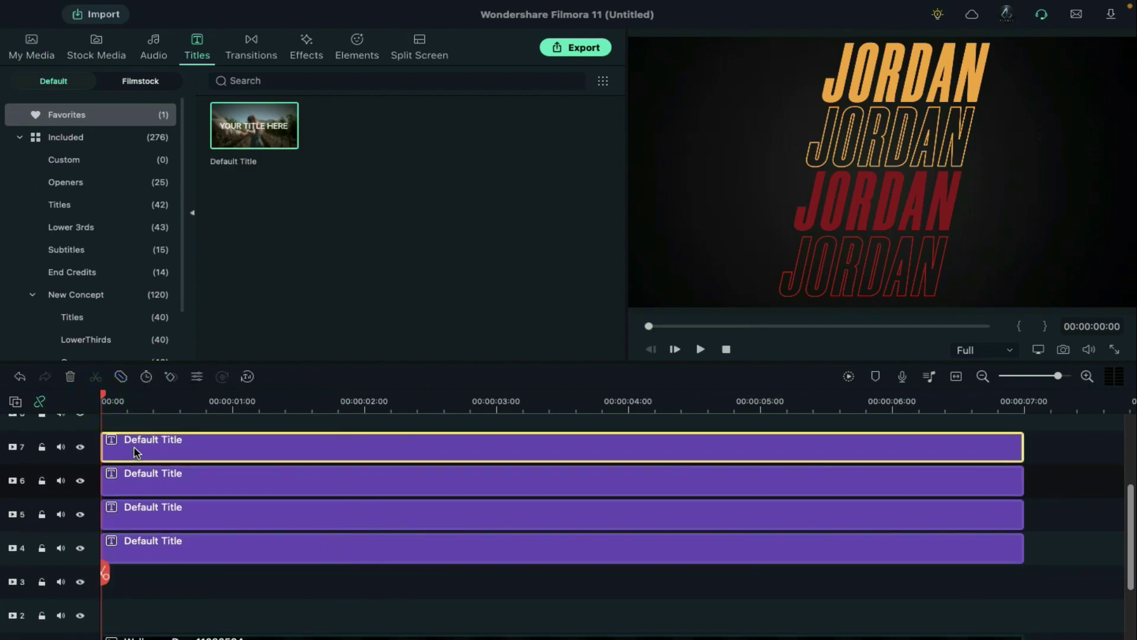
double_click(135, 452)
left_click(136, 44)
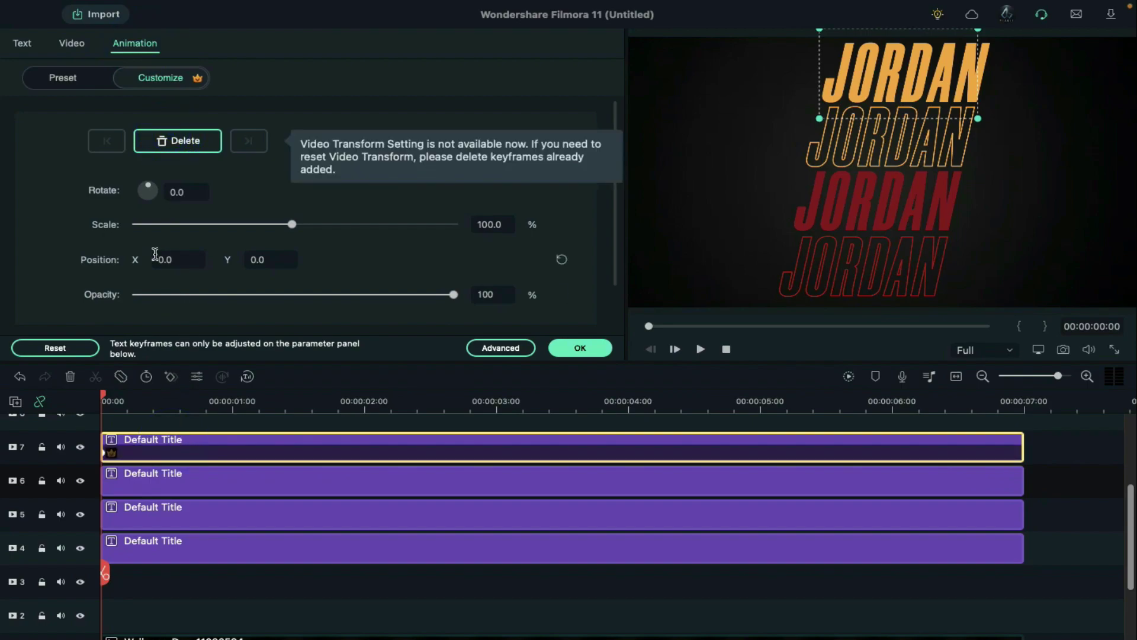
Step: Start the track 7 JORDAN title off-screen to the left and return it to X 0 with a keyframe at 00:00:00:05
left_click_drag(158, 258, 1, 258)
left_click(153, 489)
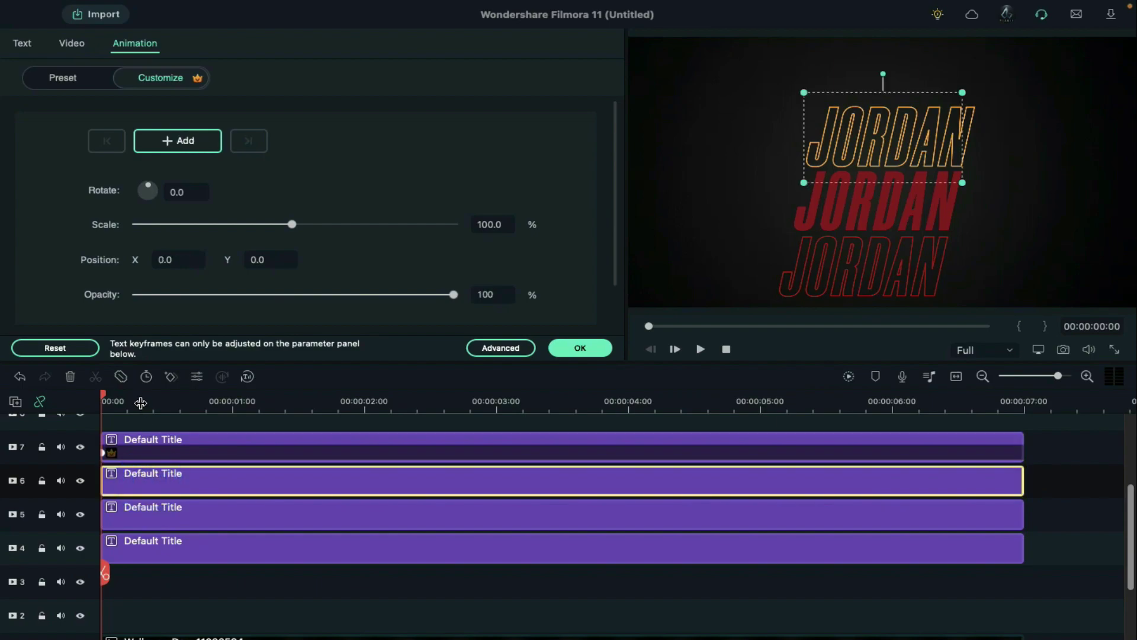
left_click(126, 399)
left_click(561, 261)
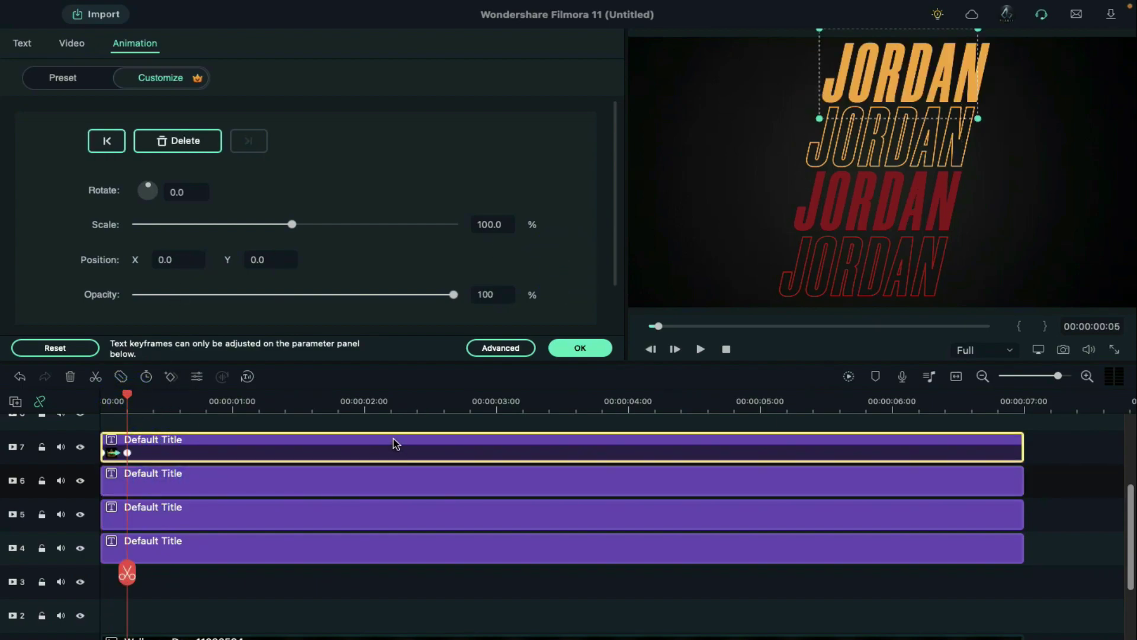
Step: Keyframe the track 7 title's horizontal position at X 0 at 3:00, X 1191 at 3:05 and X 0 at 3:10
left_click(496, 401)
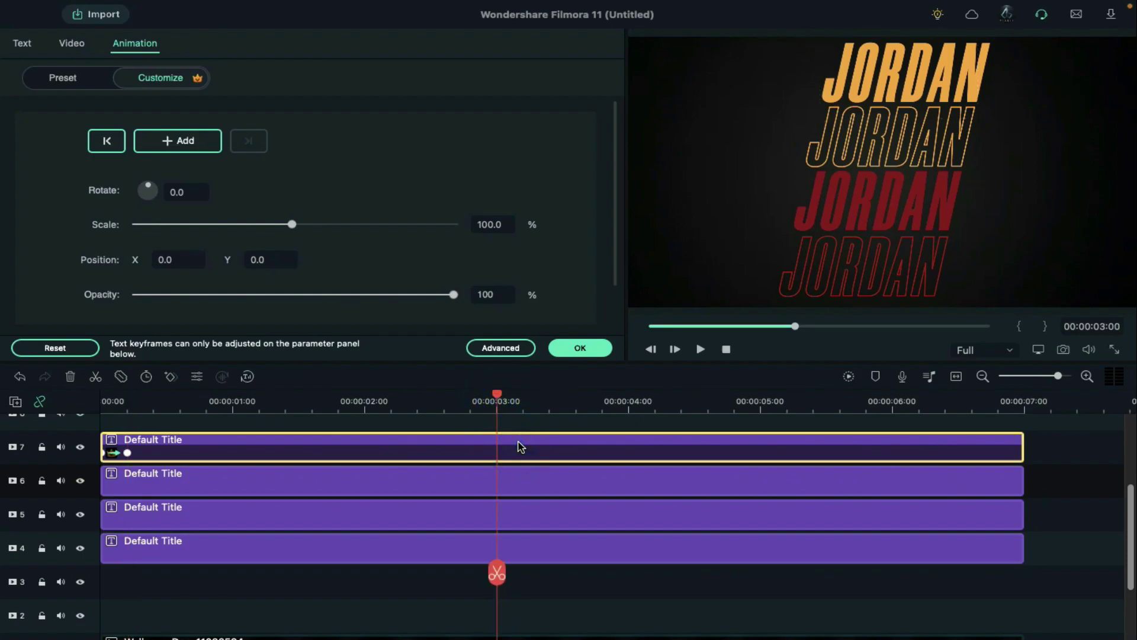
left_click(523, 405)
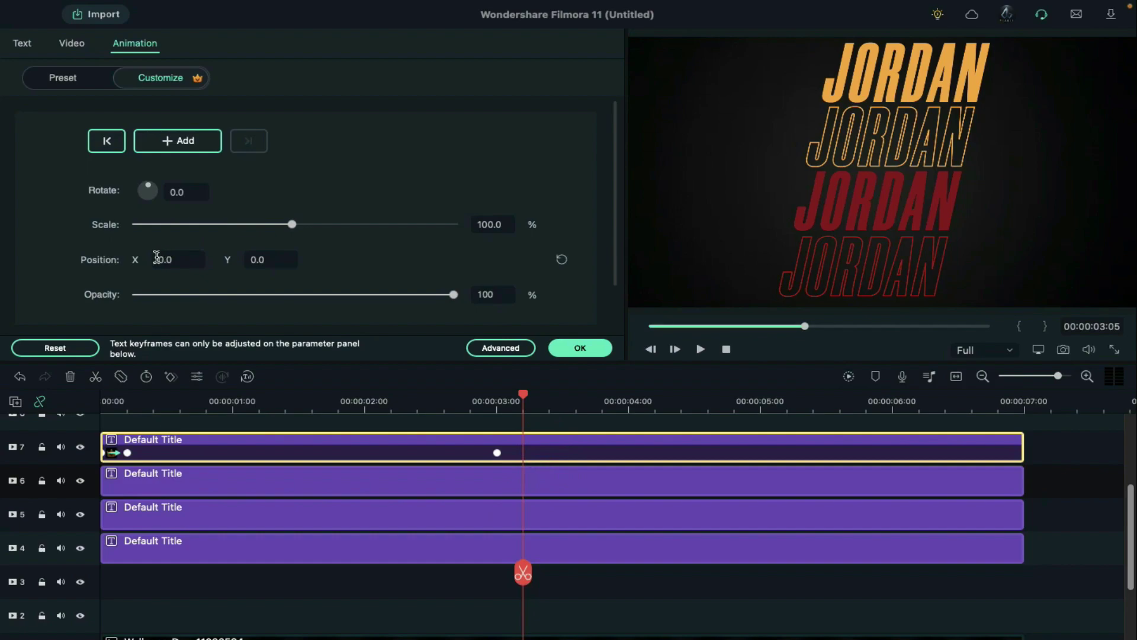
left_click_drag(156, 256, 1048, 233)
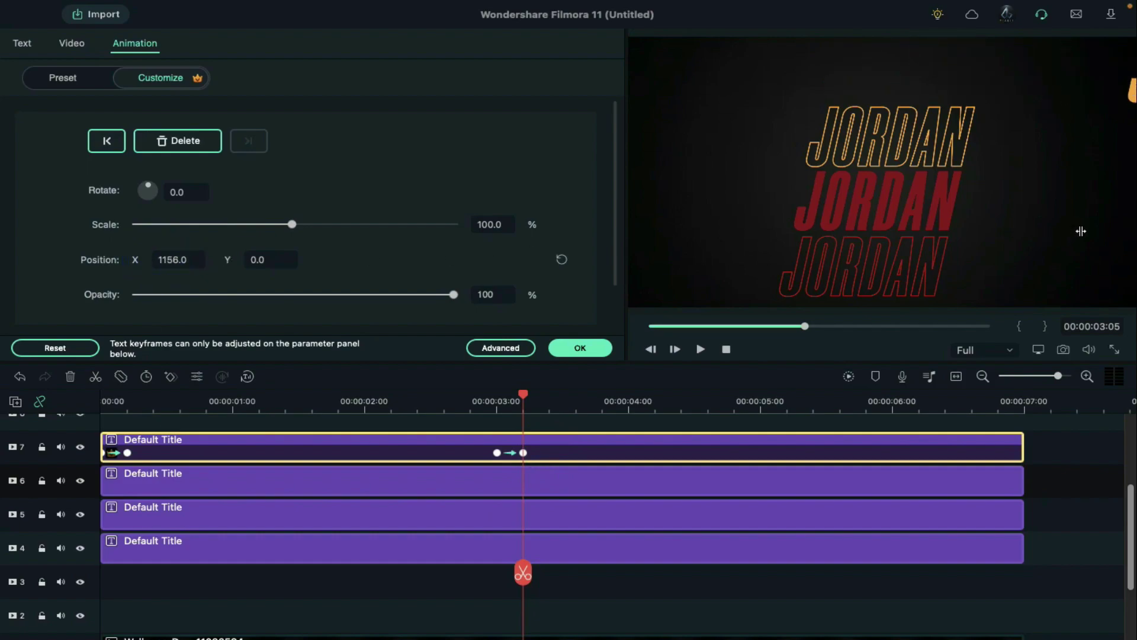
left_click(550, 407)
left_click(561, 260)
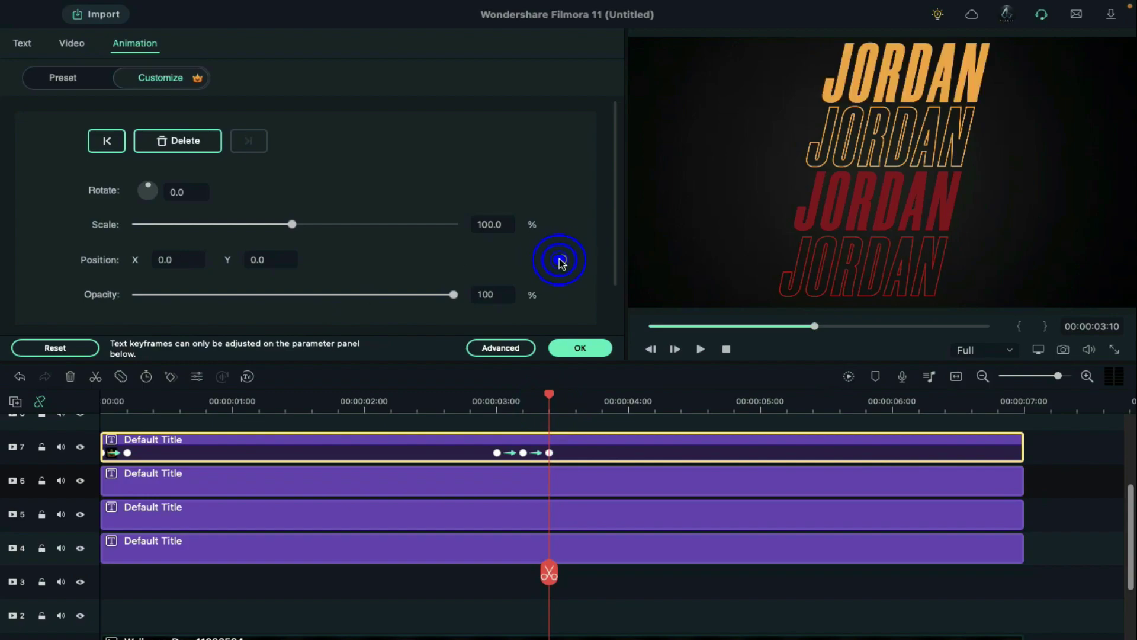
Step: Fade out the track 7 title from a keyframe at 6:10 to 0% opacity at 6:17
left_click(945, 405)
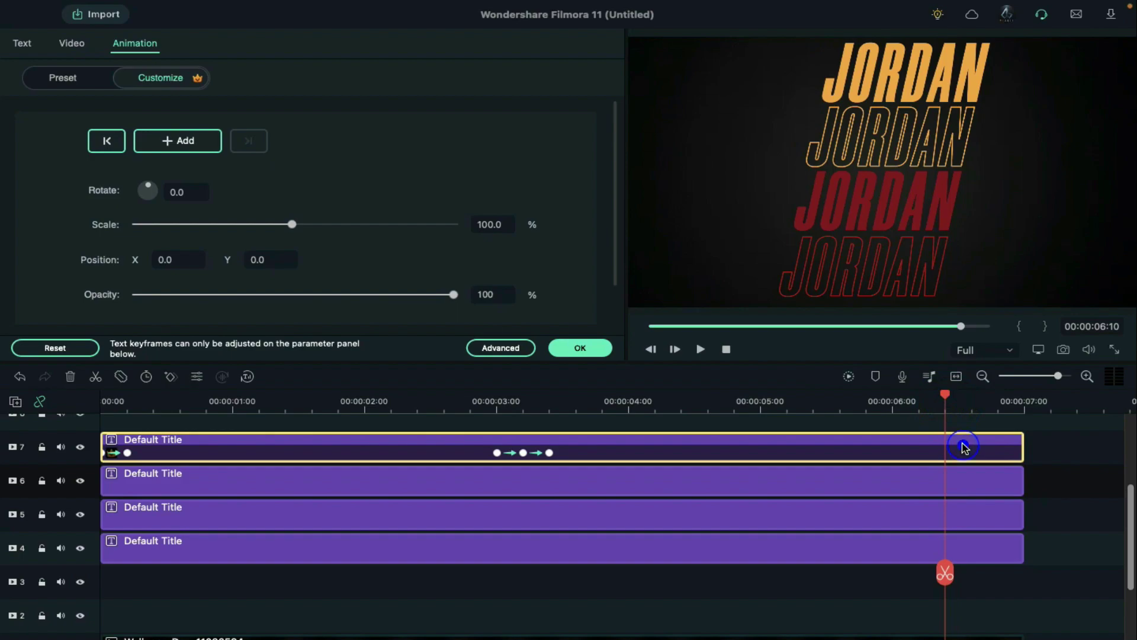
left_click(169, 142)
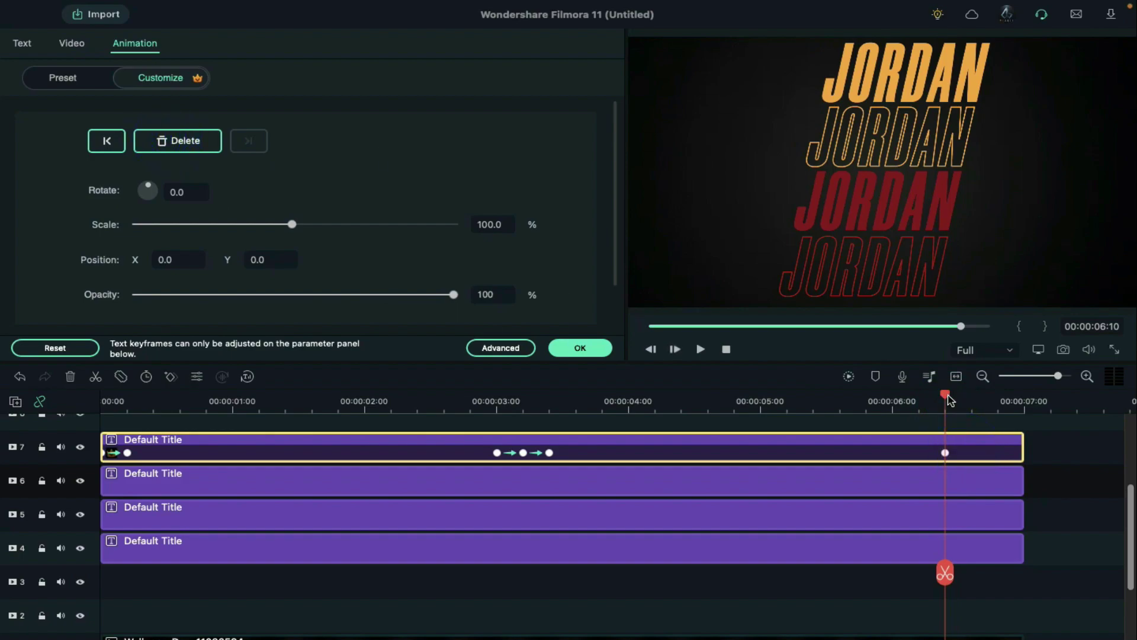
left_click_drag(947, 401, 983, 397)
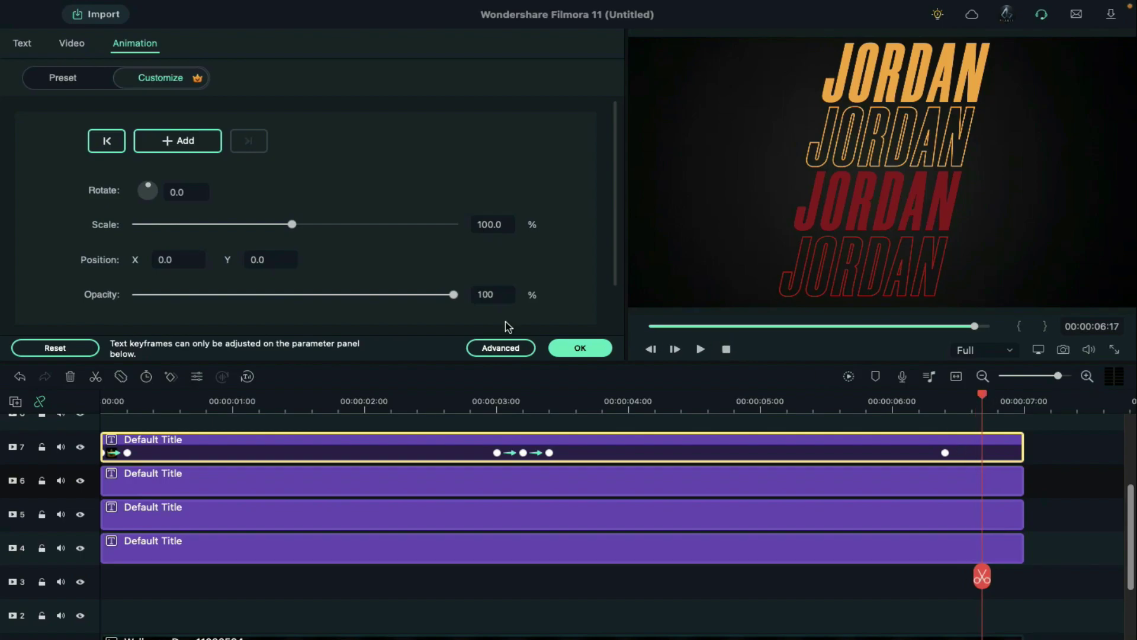
left_click_drag(453, 295, 100, 305)
Step: Animate the JORDAN titles on tracks 6, 5 and 4 with keyframes at matching times, placing track 6 at X -1322 at 3:05
left_click(101, 399)
left_click(124, 481)
left_click(177, 148)
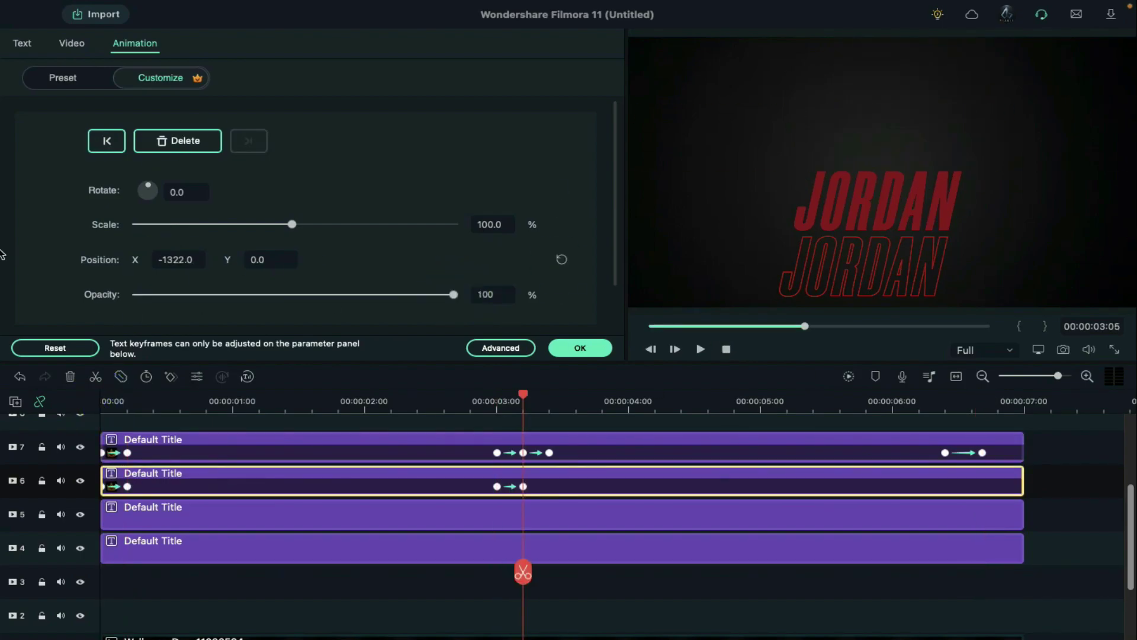
left_click(570, 349)
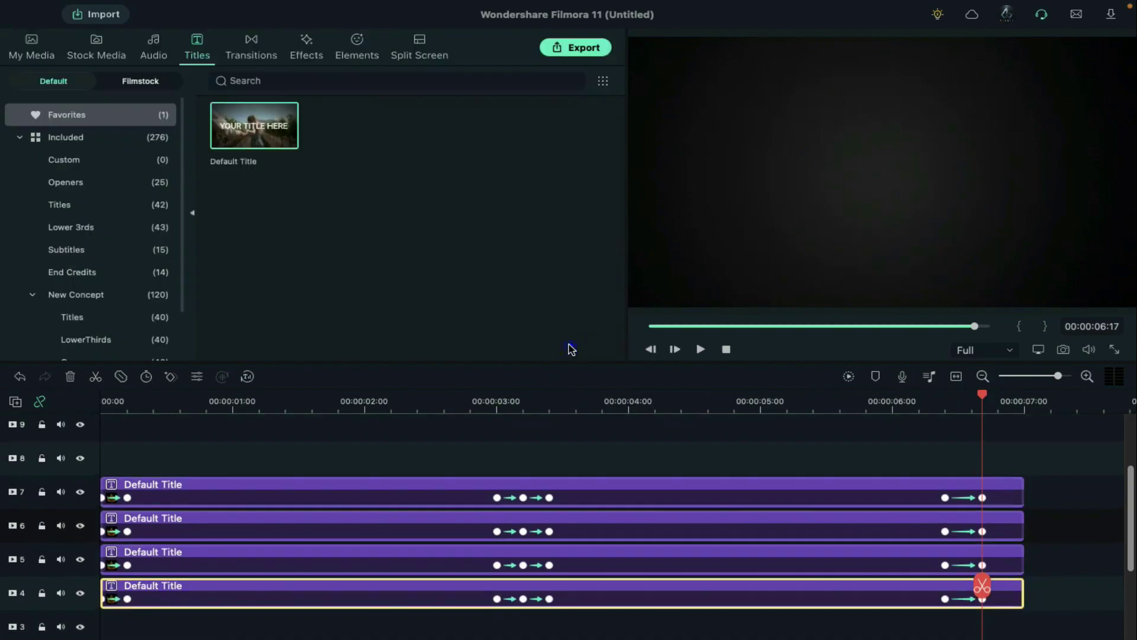
Step: Add the Iridescent Waving Line 1 audio visualizer effect to track 8 and extend it to the end of the titles at 7:00
left_click(302, 47)
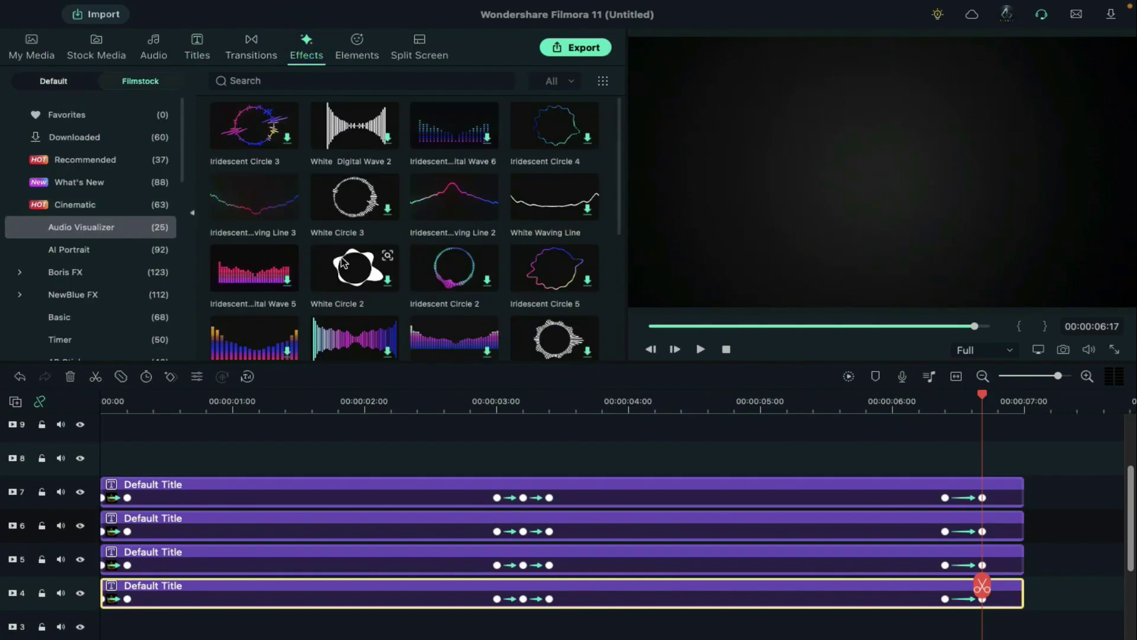
scroll(449, 340, "down", 3)
left_click_drag(453, 296, 136, 459)
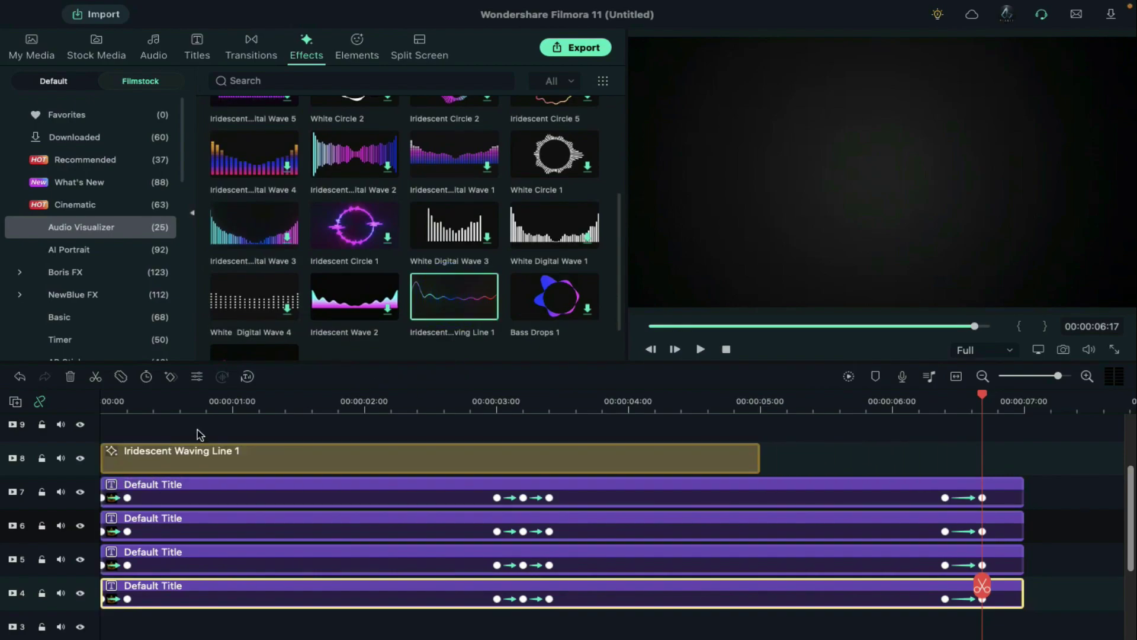
left_click_drag(758, 455, 1024, 456)
Step: Recolor the waving line's first two gradient stops, the first dark red and the second orange-yellow
double_click(612, 464)
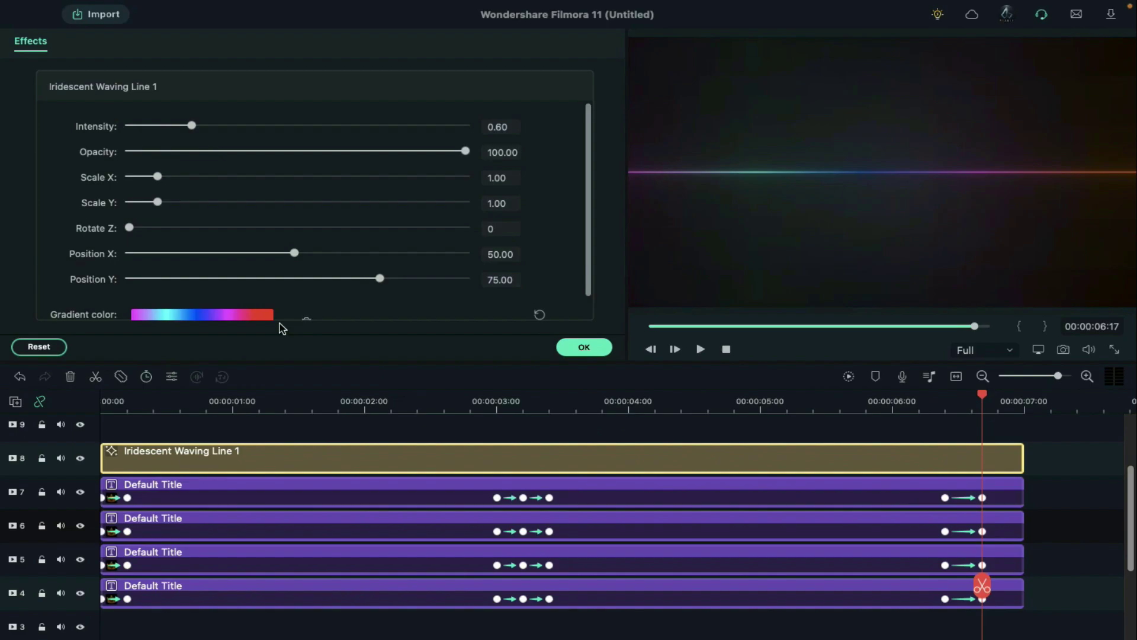
scroll(132, 308, "down", 1)
left_click(131, 305)
left_click_drag(241, 487, 292, 437)
left_click_drag(135, 538, 199, 537)
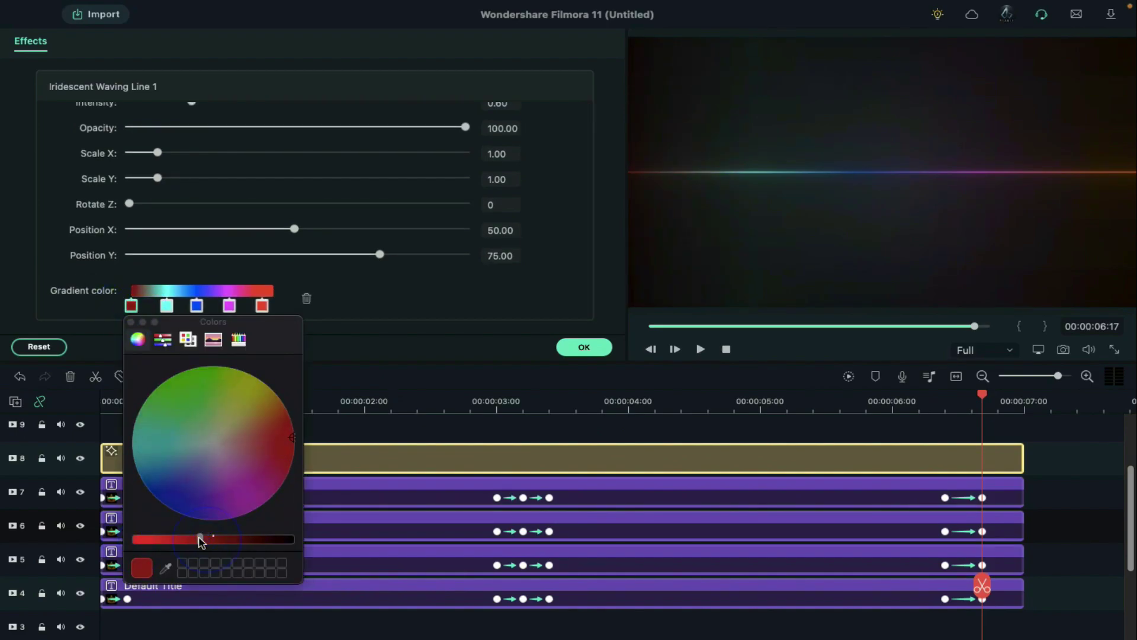
left_click(131, 321)
left_click(166, 306)
left_click(304, 391)
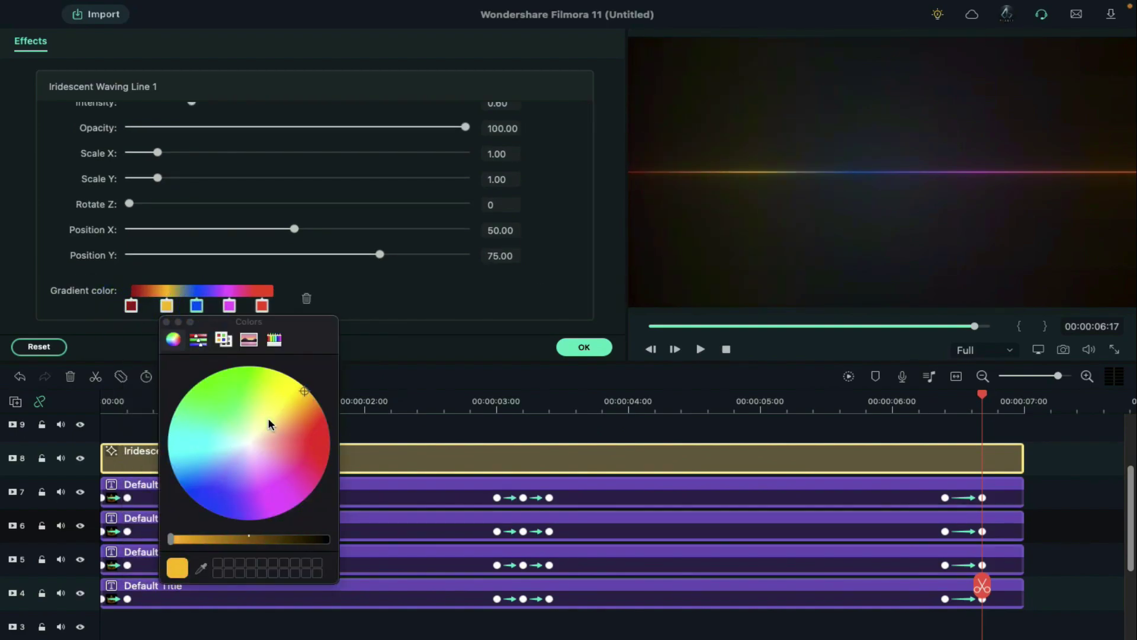
Step: Recolor the third gradient stop dark red and the fourth yellow
left_click(197, 306)
left_click(358, 439)
left_click_drag(201, 539, 254, 539)
left_click(229, 306)
left_click(365, 384)
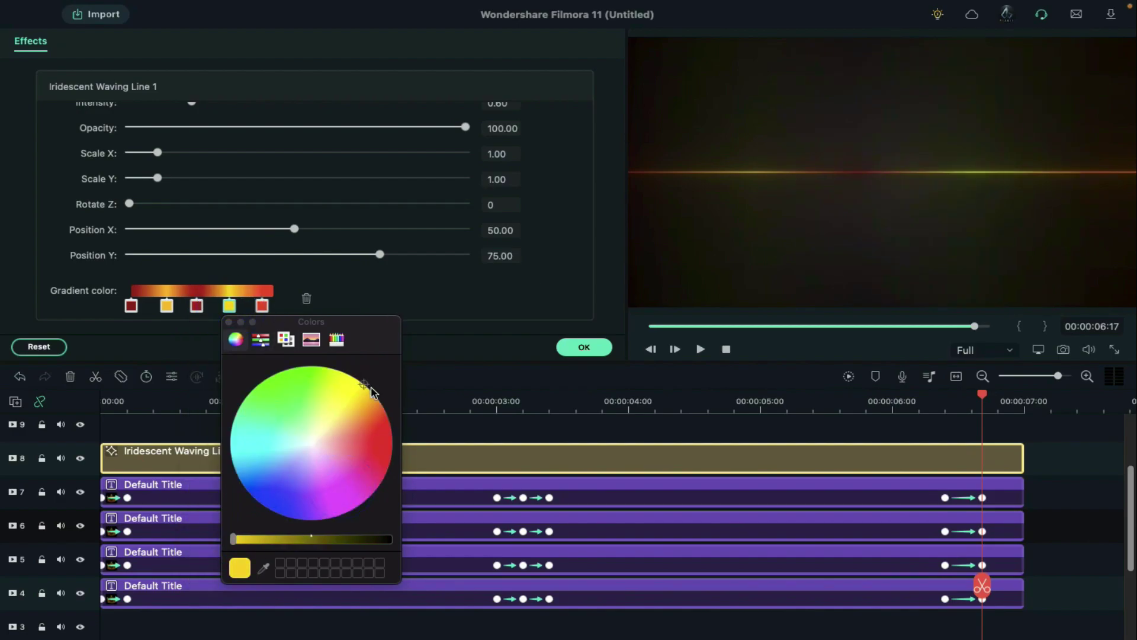
left_click(371, 388)
Step: Adjust the outer gradient stops' colors and apply the waving line effect settings
left_click(262, 306)
left_click(297, 569)
left_click(132, 308)
left_click(433, 547)
left_click(575, 349)
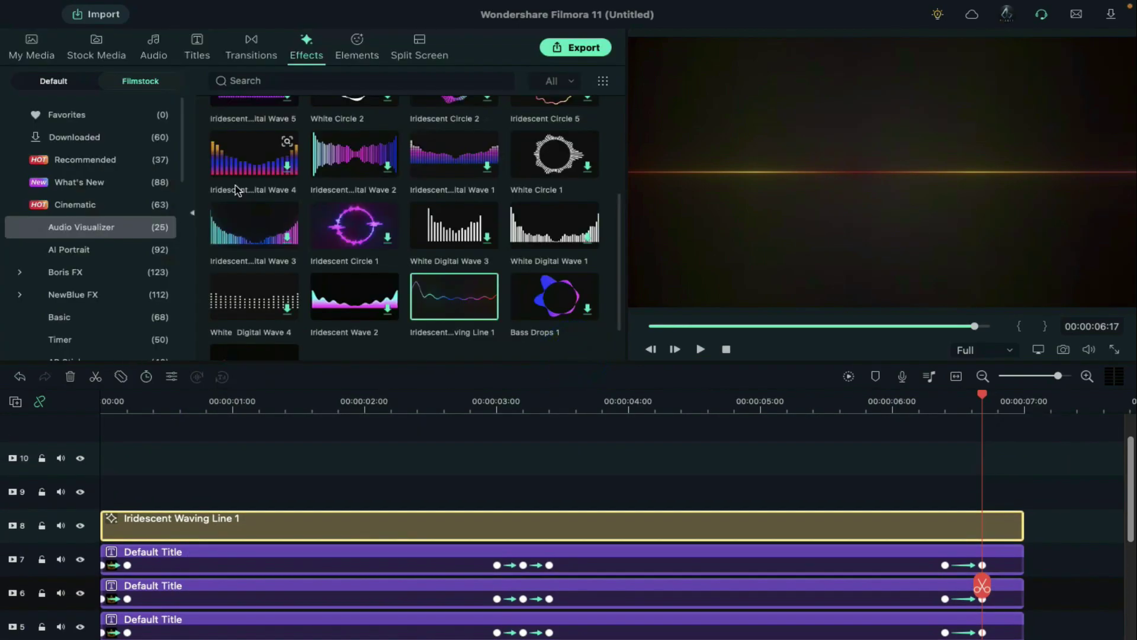
Step: Place the 64ecf1b1 full-shoe image on track 9 starting at 00:00:00:05 and extend it to 7:00
left_click(31, 47)
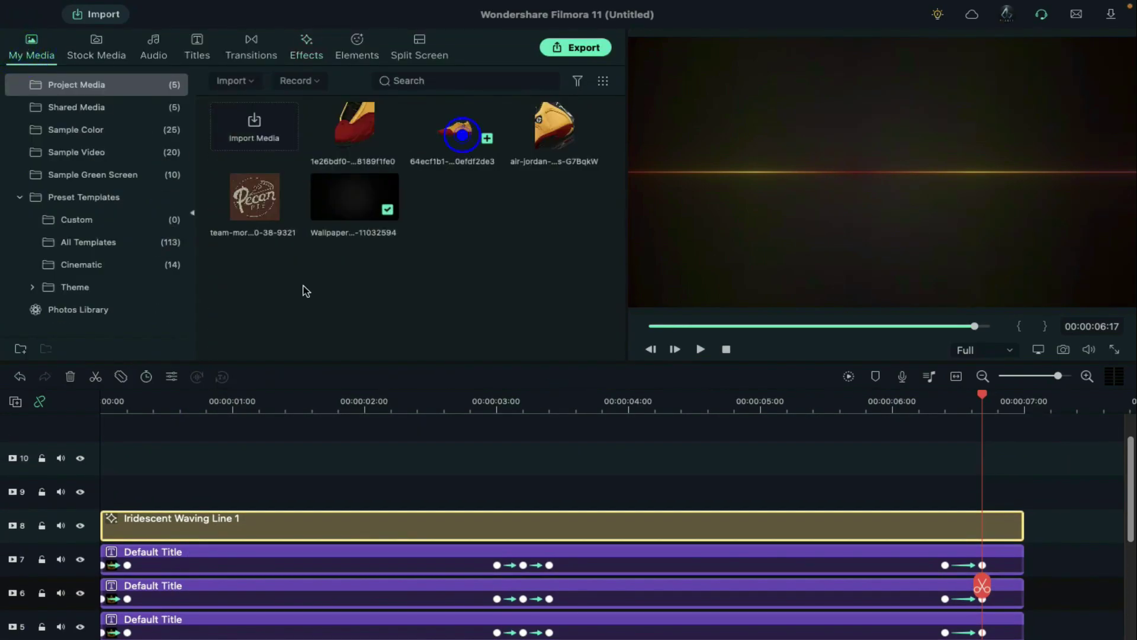
left_click_drag(462, 135, 132, 492)
left_click(127, 409)
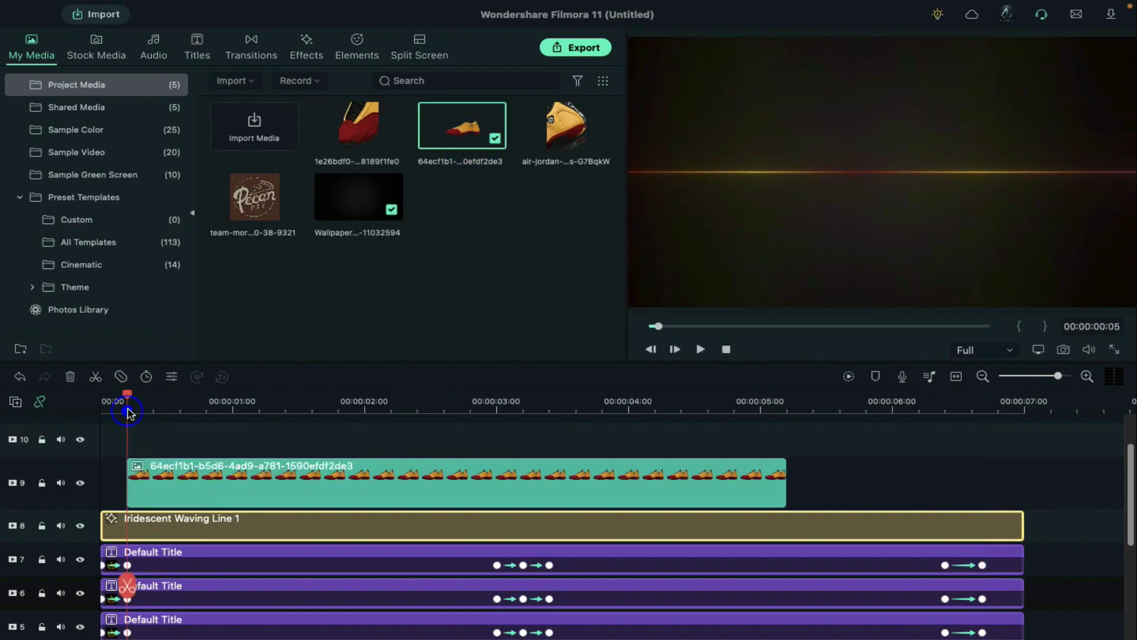
left_click_drag(784, 479, 1024, 495)
Step: Add a custom animation keyframe to the shoe clip with rotation 327 and scale 140.1%
double_click(496, 471)
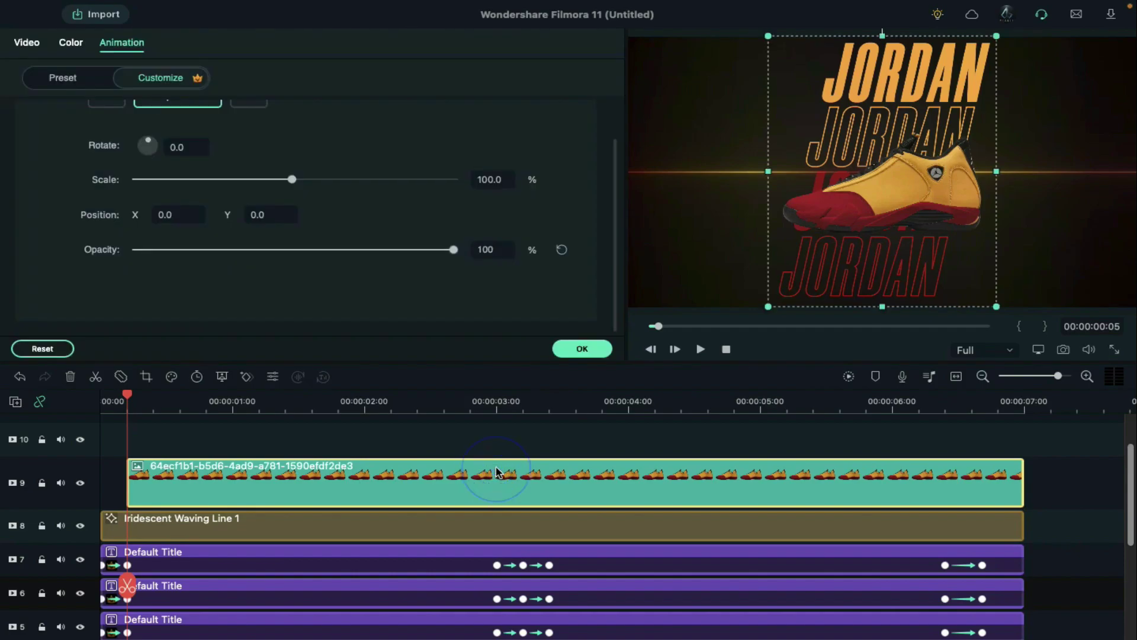
scroll(333, 179, "up", 2)
left_click(177, 140)
left_click_drag(147, 189, 430, 216)
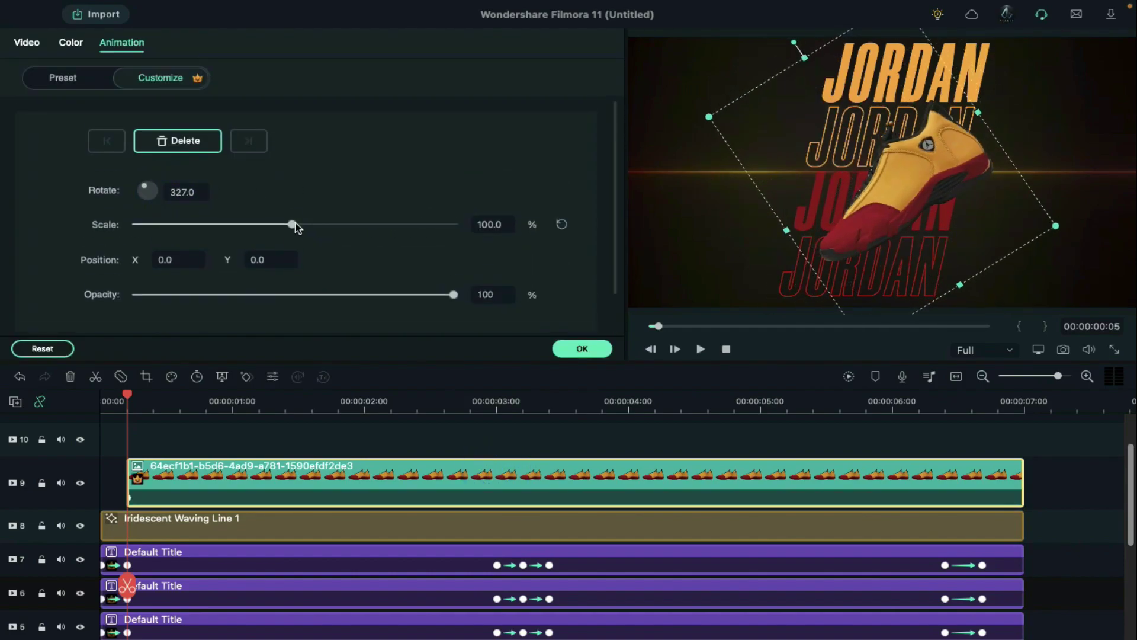
left_click_drag(295, 227, 315, 228)
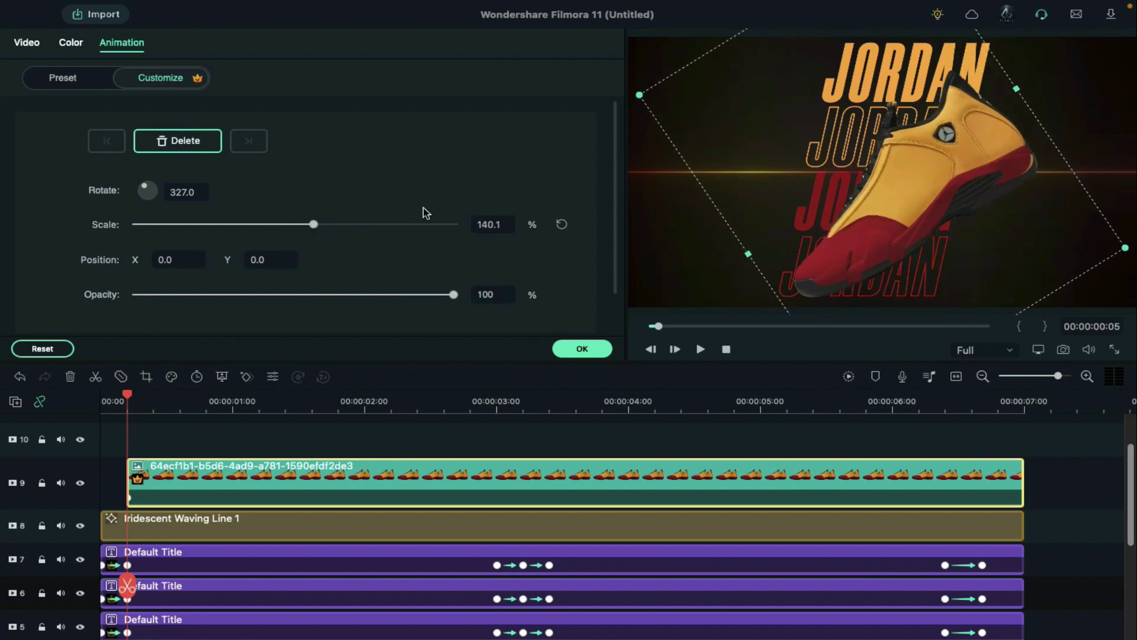
Step: Set the shoe keyframe's Y position to 40 and move the keyframe to 00:00:00:10
left_click_drag(251, 258, 287, 261)
left_click(219, 481)
left_click_drag(130, 395, 161, 396)
left_click_drag(132, 497, 156, 499)
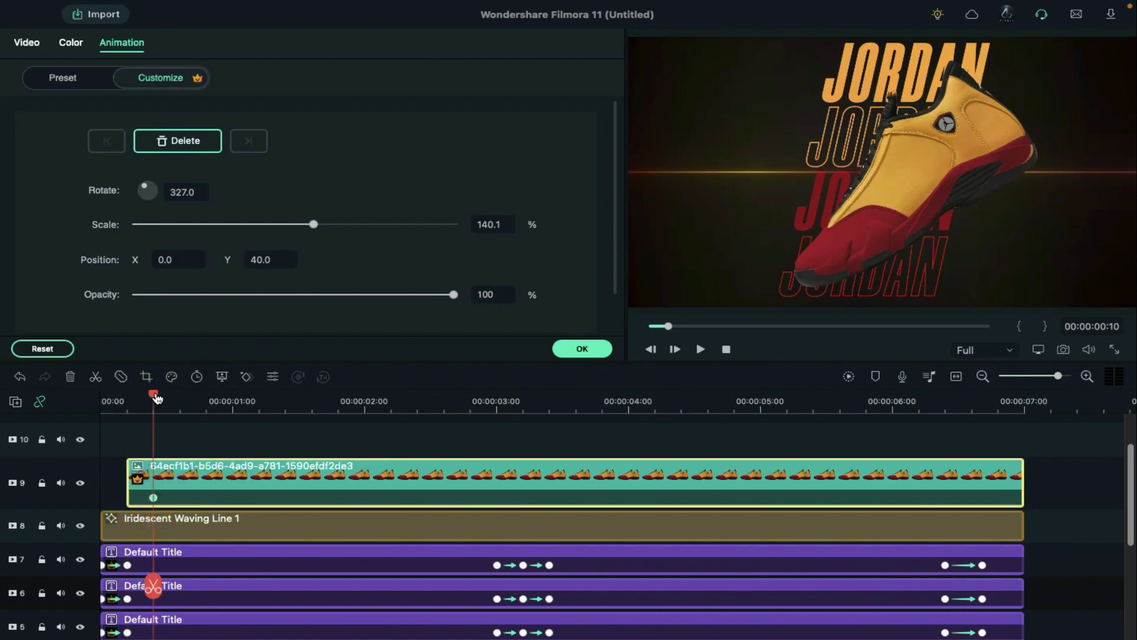
Step: Add a shoe keyframe at 00:00:01:00 with the Y position set to 0
left_click_drag(155, 398, 238, 419)
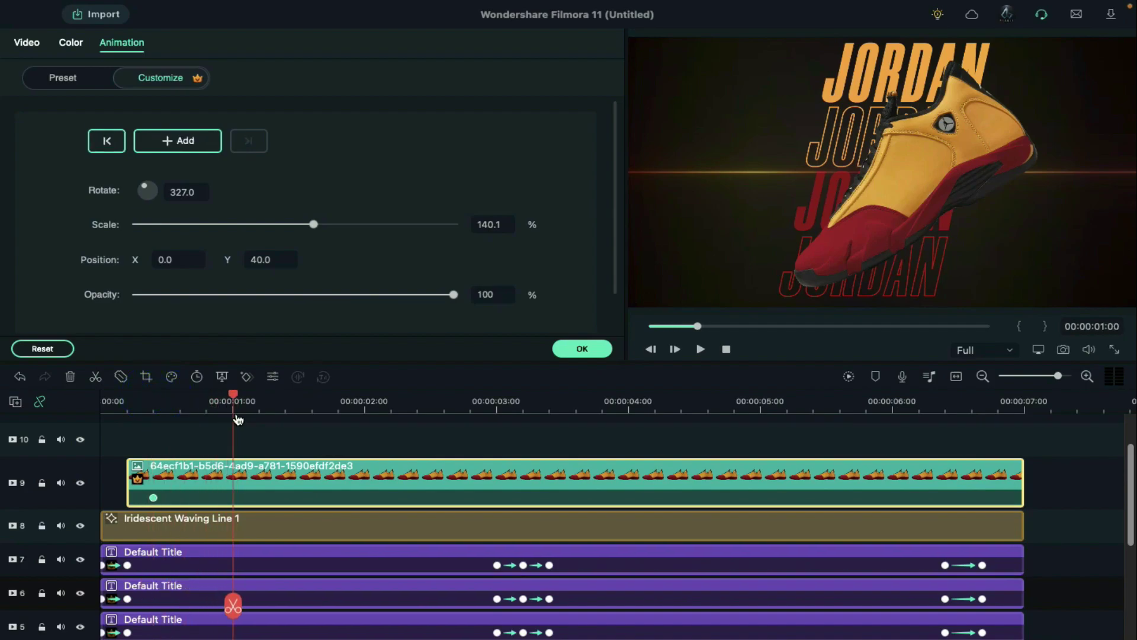
left_click(254, 475)
left_click(252, 259)
type("0")
key("Return")
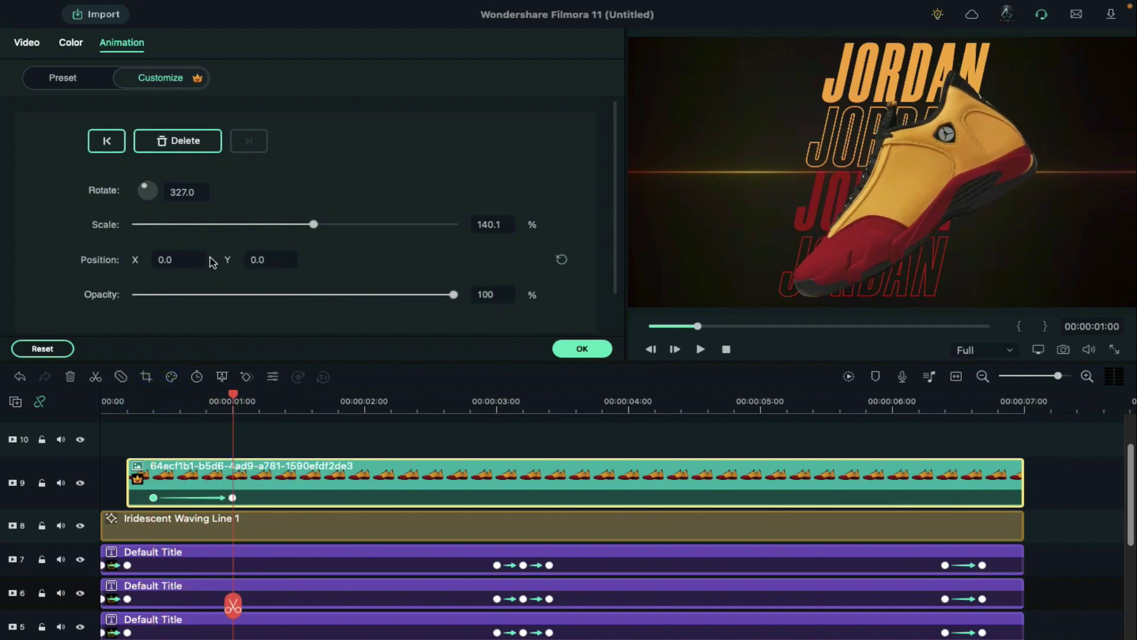
Step: Continue the shoe's floating motion with evenly spaced Y position keyframes to the clip's end, using Y 41 at 2:20 and 27 at 6:10
left_click(312, 402)
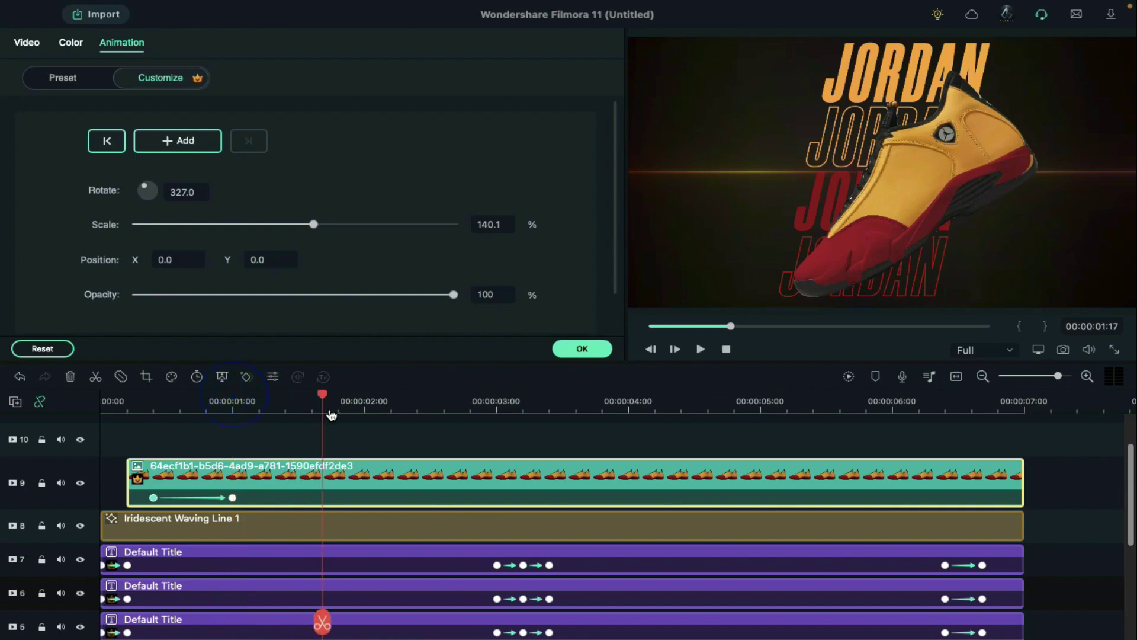
mouse_move(286, 261)
left_mouse_down()
mouse_move(303, 261)
mouse_move(289, 261)
left_mouse_up()
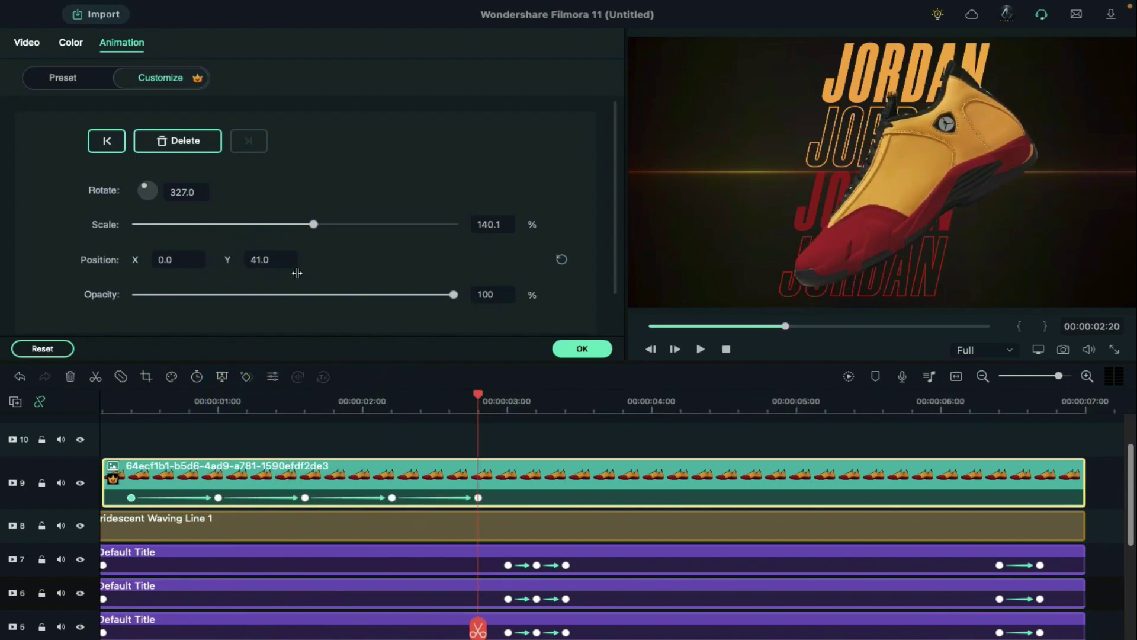
left_click(818, 394)
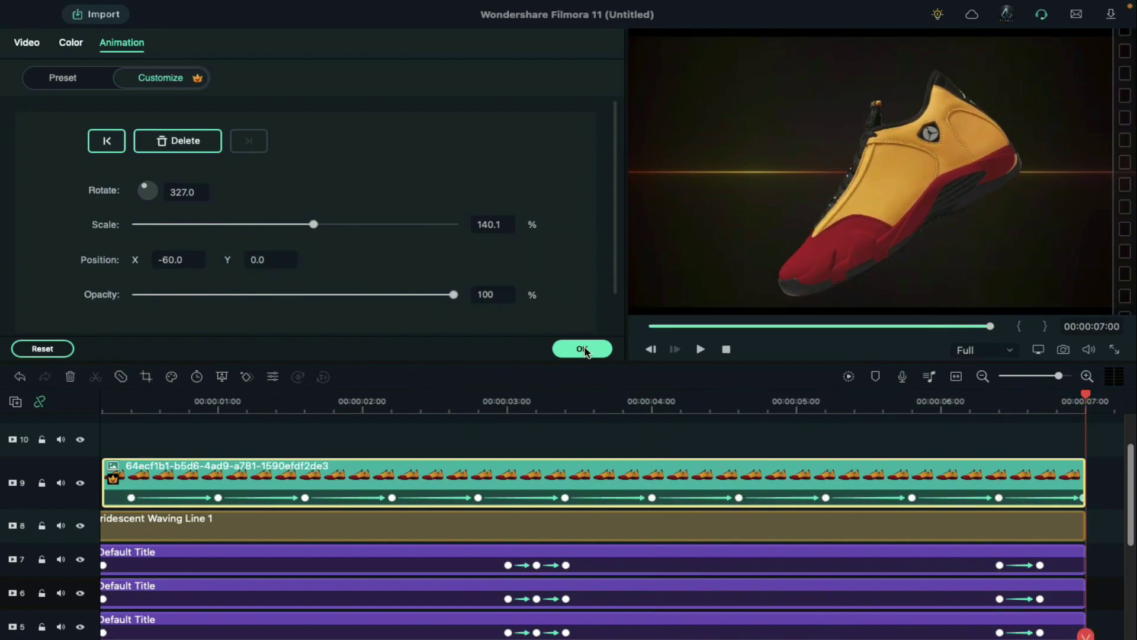
left_click(582, 349)
Step: Add the Shift Zoom 1 transition to the start of the shoe clip and shorten it to end at 00:00:00:20
left_click(252, 59)
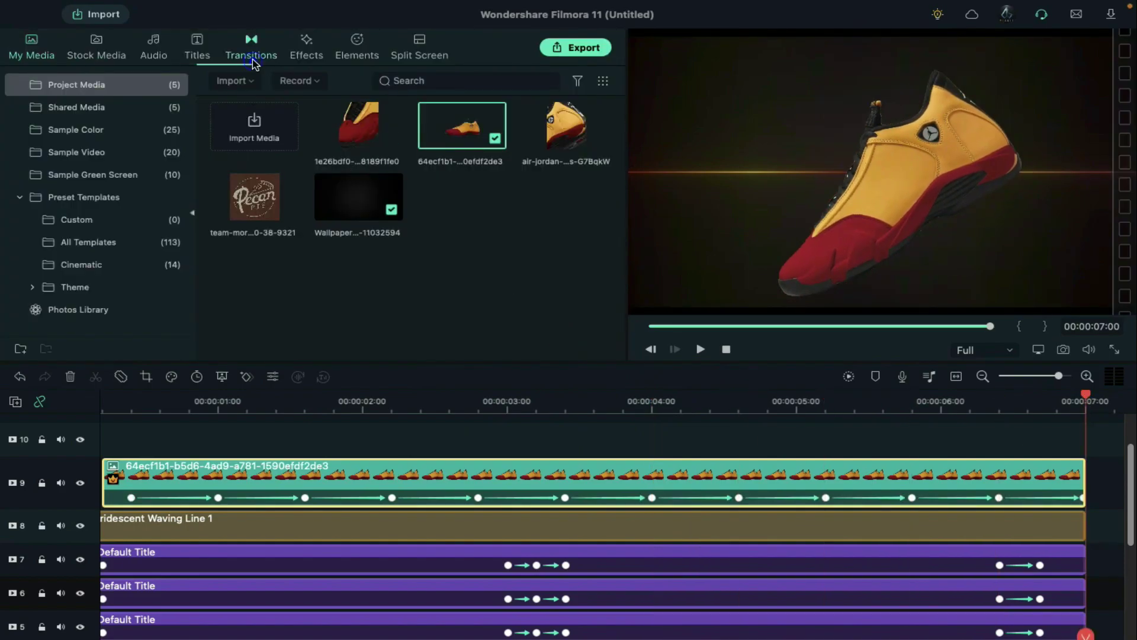
scroll(381, 261, "down", 10)
scroll(380, 274, "down", 5)
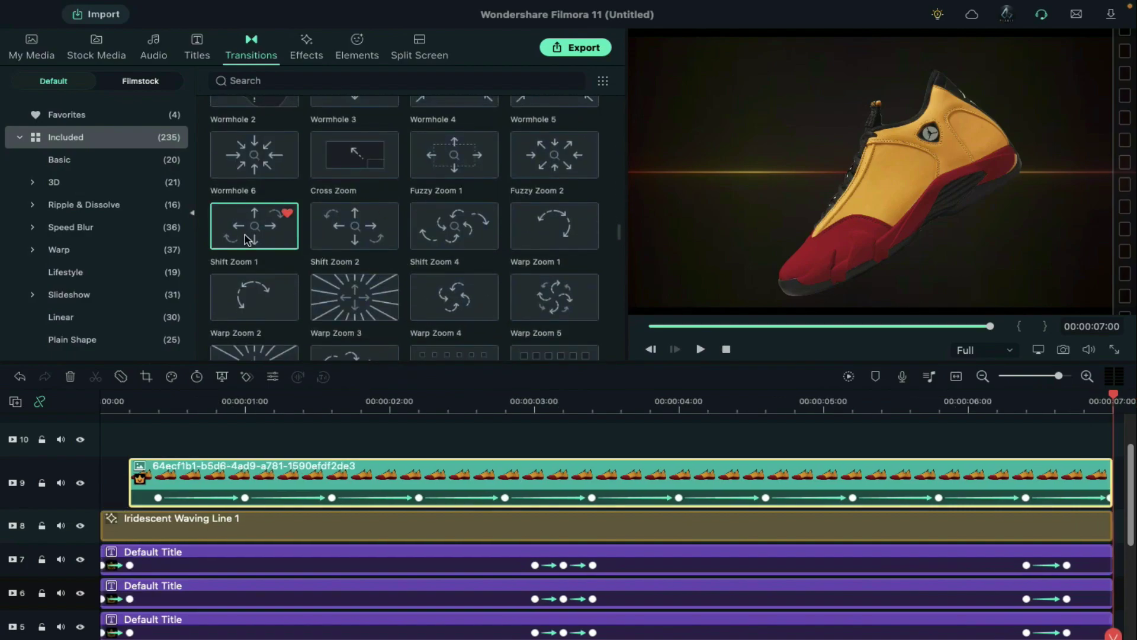
left_click_drag(255, 227, 167, 475)
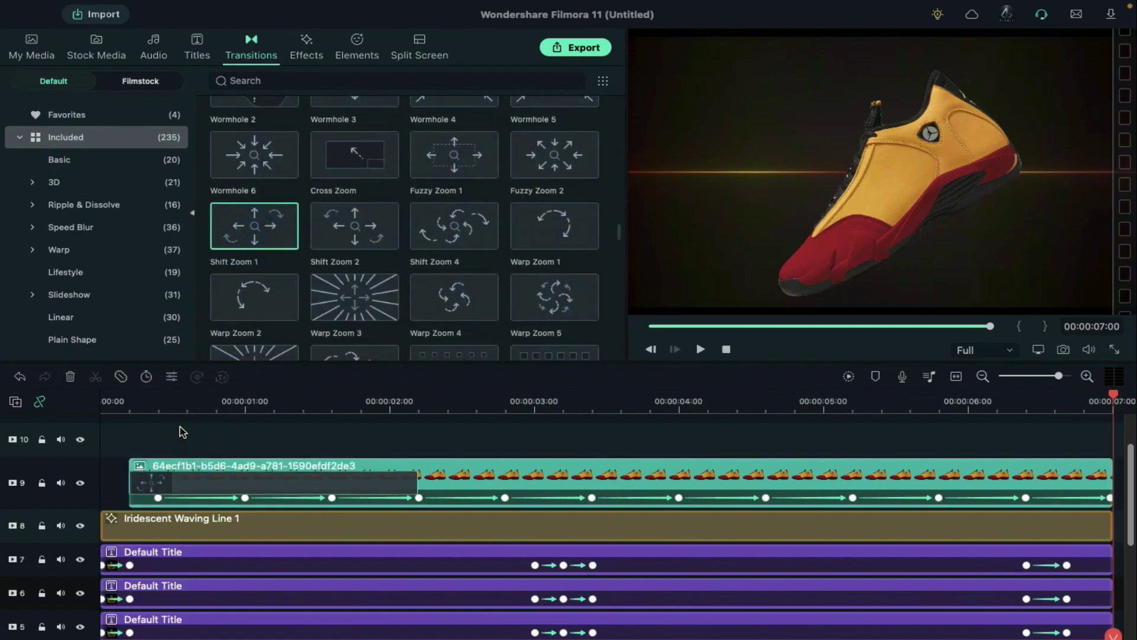
left_click(130, 401)
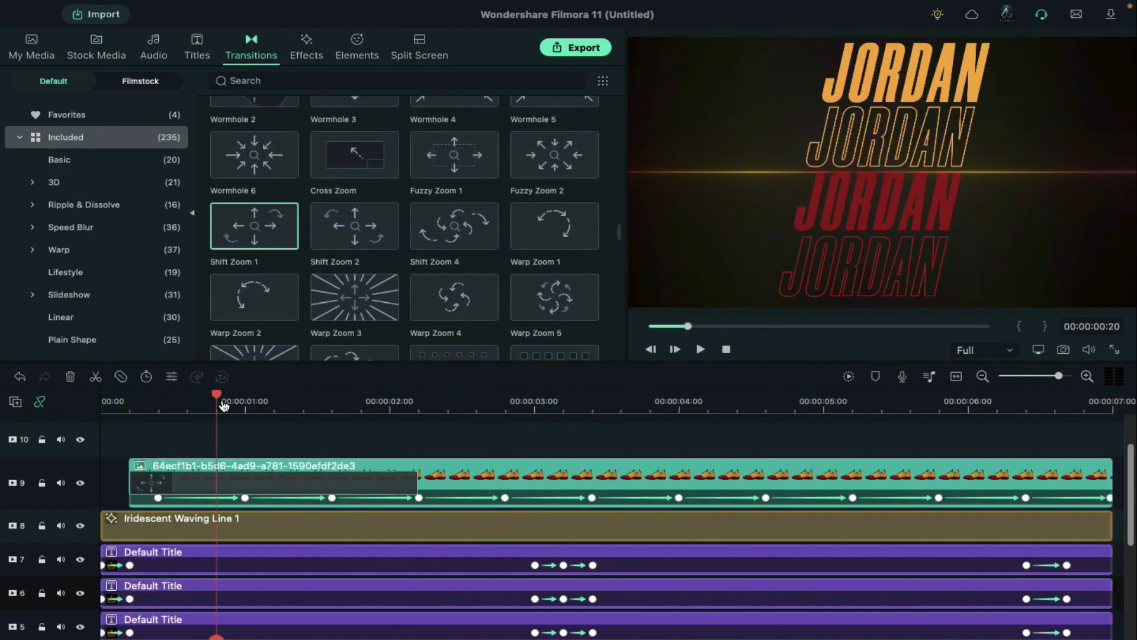
left_click_drag(412, 474, 217, 462)
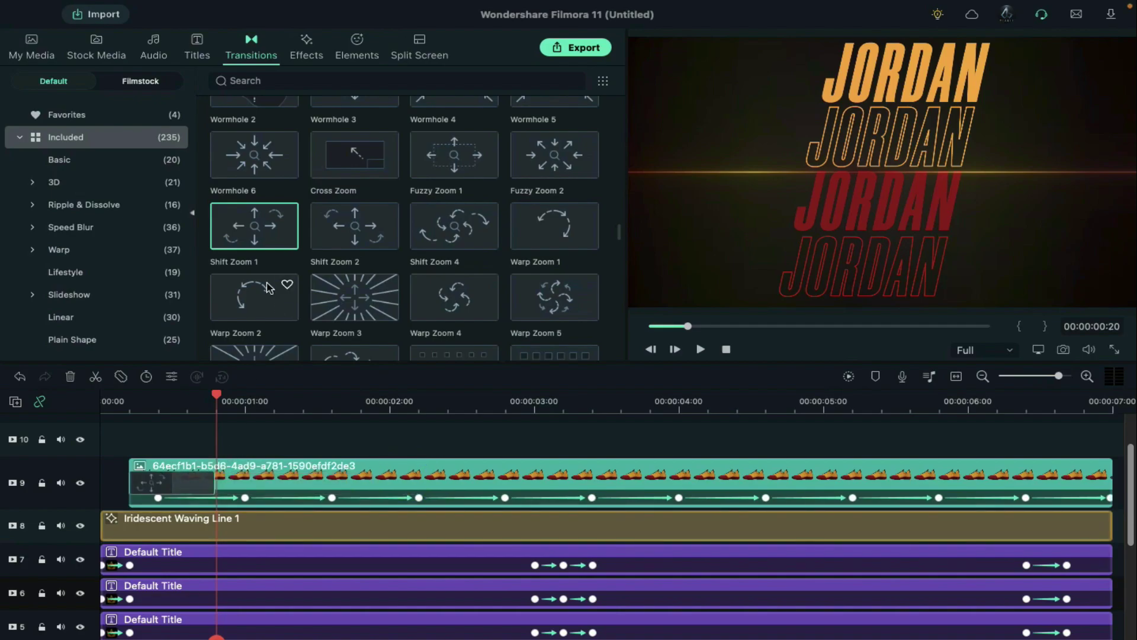
Step: Add the Shift Zoom 1 transition to the end of the shoe clip and shorten it to start at 00:00:06:10
left_click_drag(645, 360, 1015, 485)
left_click(1027, 409)
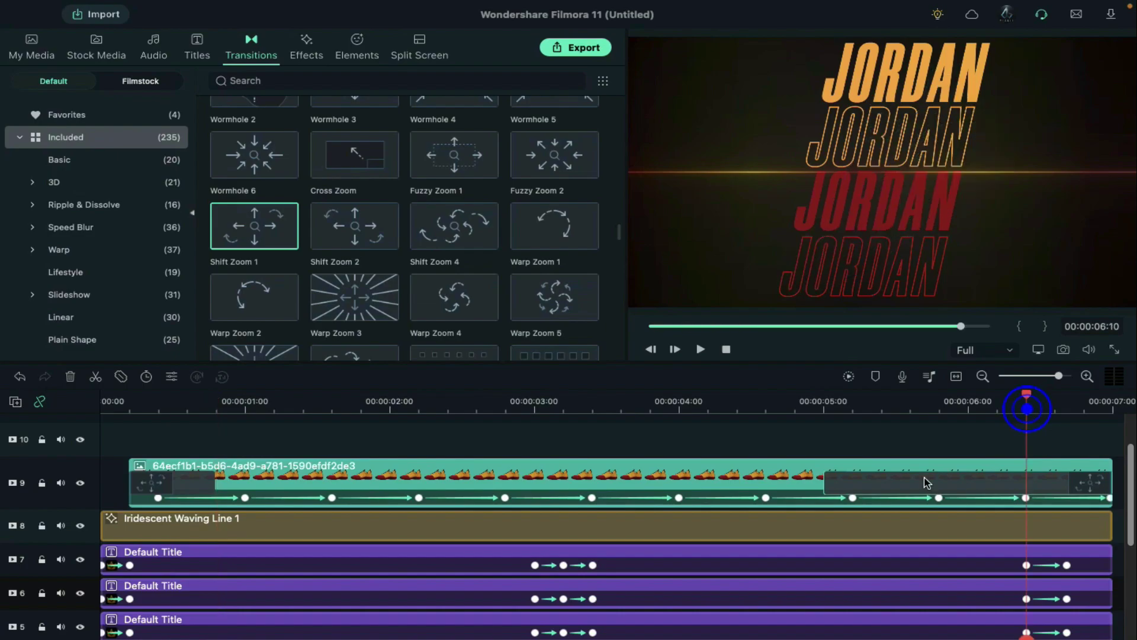
left_click_drag(929, 488, 1027, 483)
Step: Add Wormhole 6 transitions to both ends of the Iridescent Waving Line 1 clip, one ending at 00:00:00:05 and the other starting at 00:00:06:10
scroll(871, 518, "down", 2)
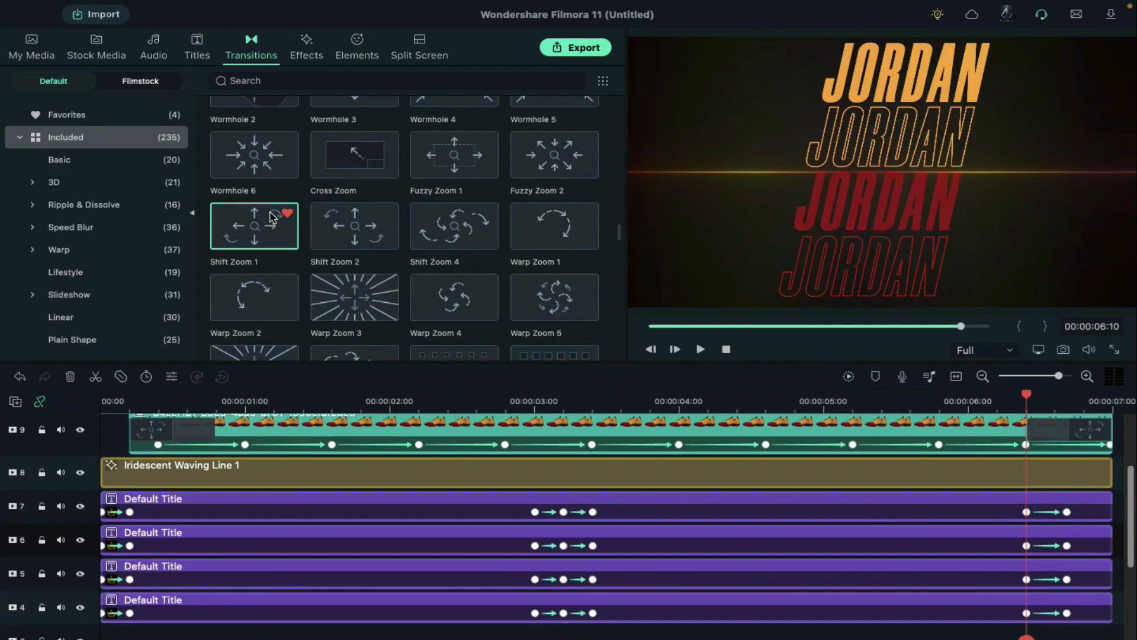
left_click_drag(251, 171, 159, 414)
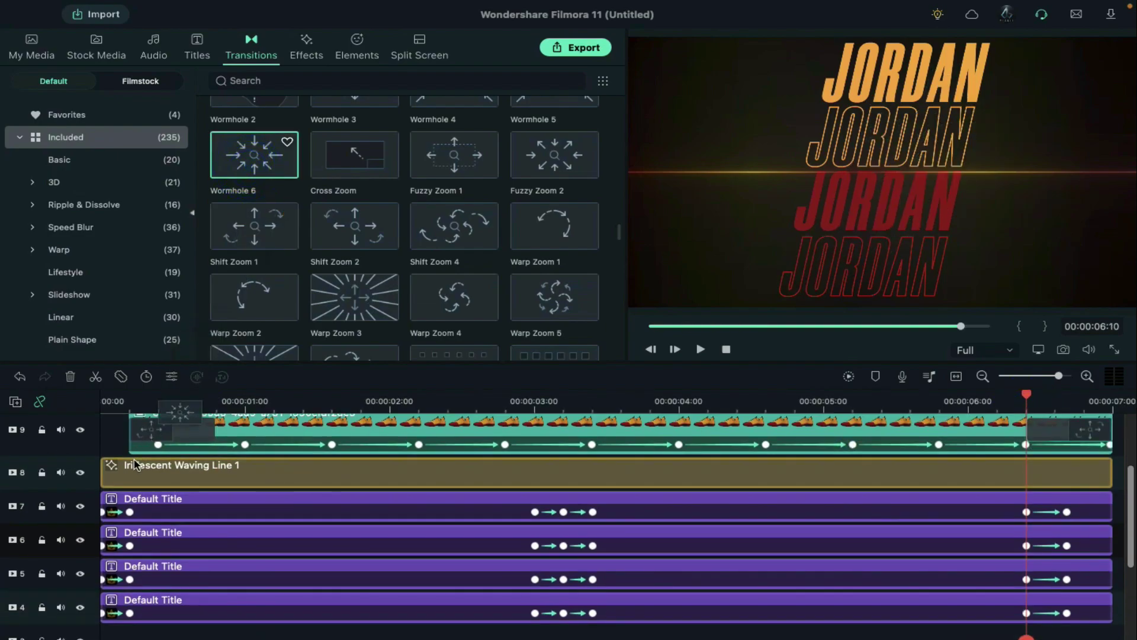
left_click_drag(135, 464, 135, 465)
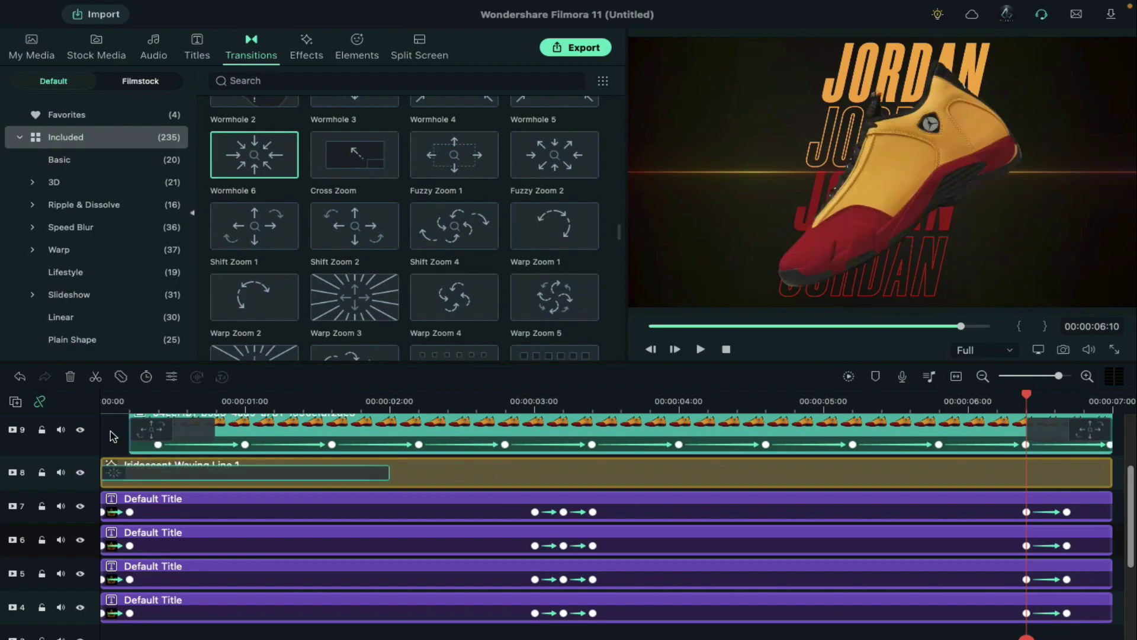
left_click(130, 403)
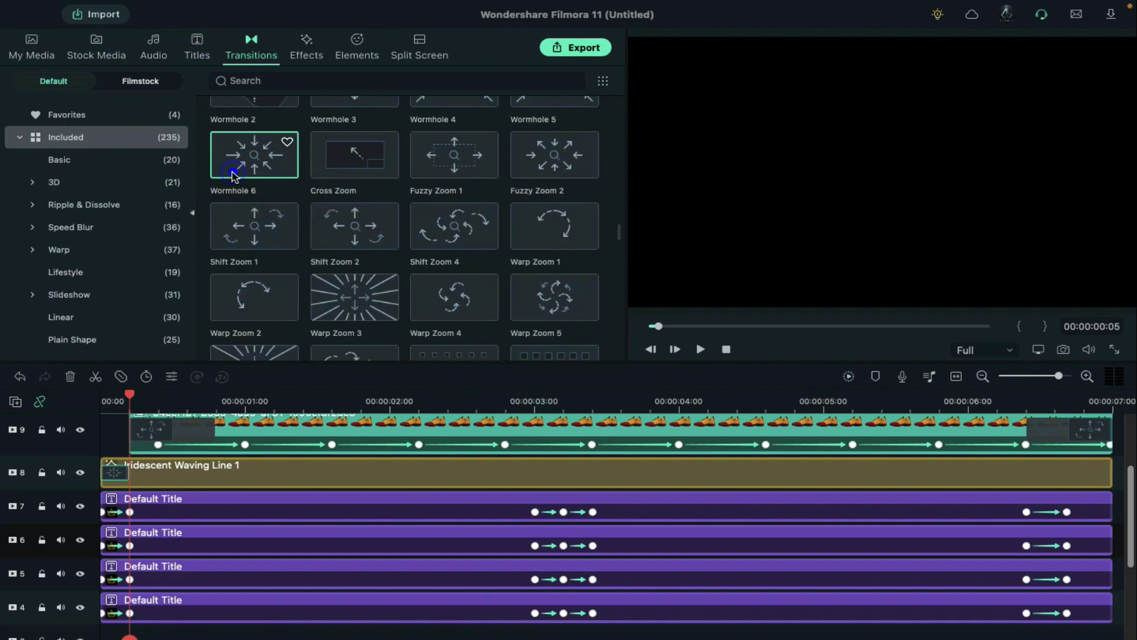
left_click_drag(234, 175, 1036, 478)
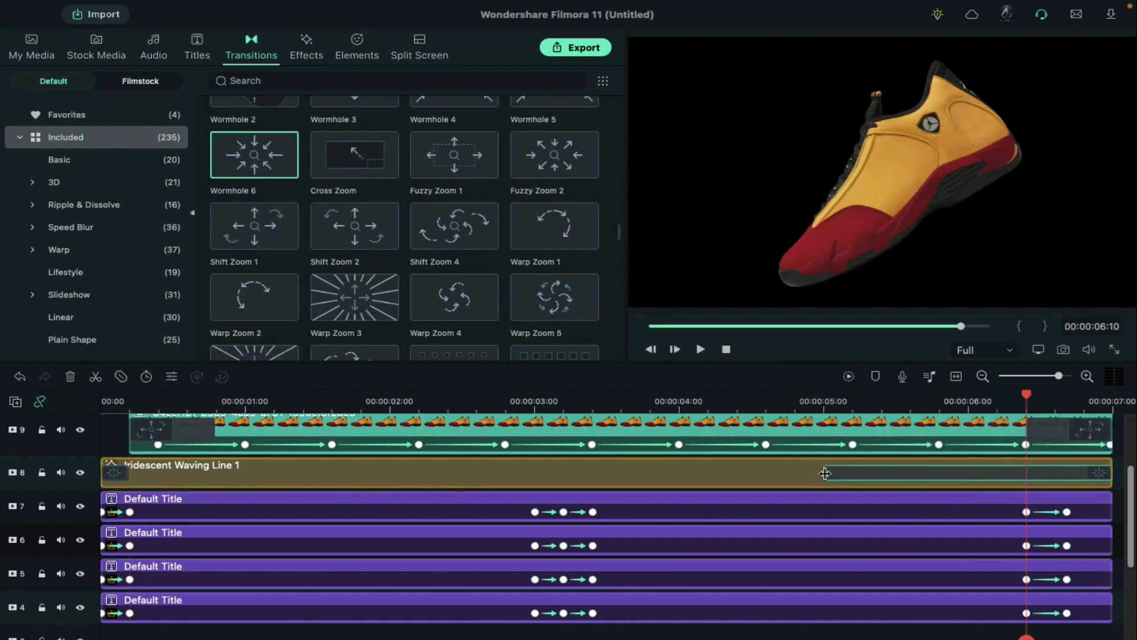
Step: Place the 1e26bdf0 shoe image on track 3 at 00:00:02:00 and scale it to 134.3%
scroll(850, 526, "down", 5)
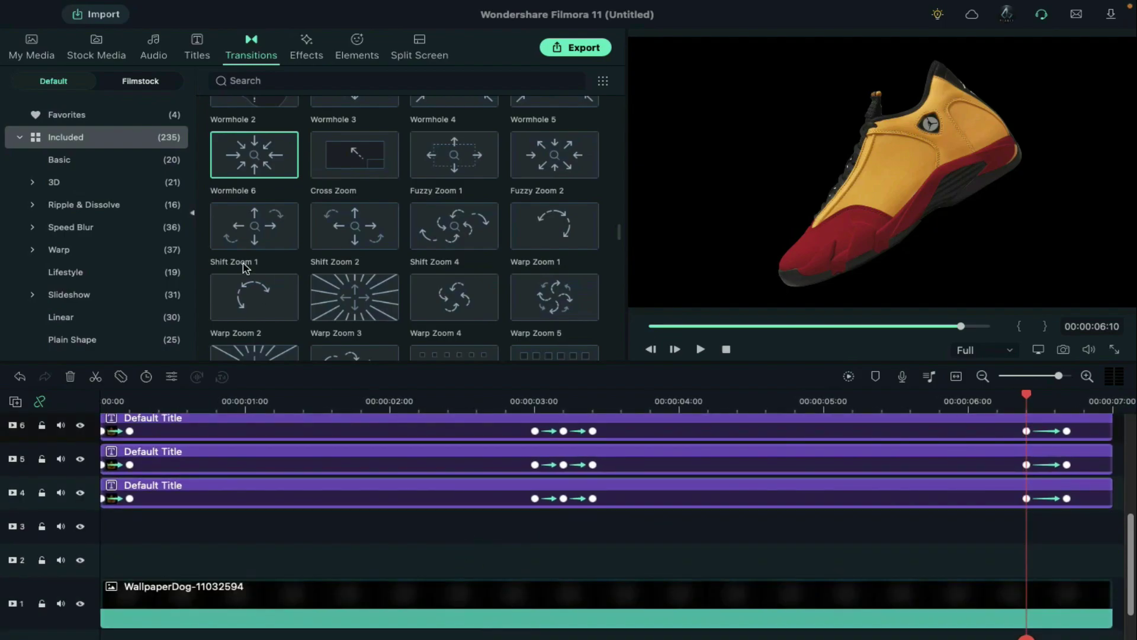
left_click(36, 58)
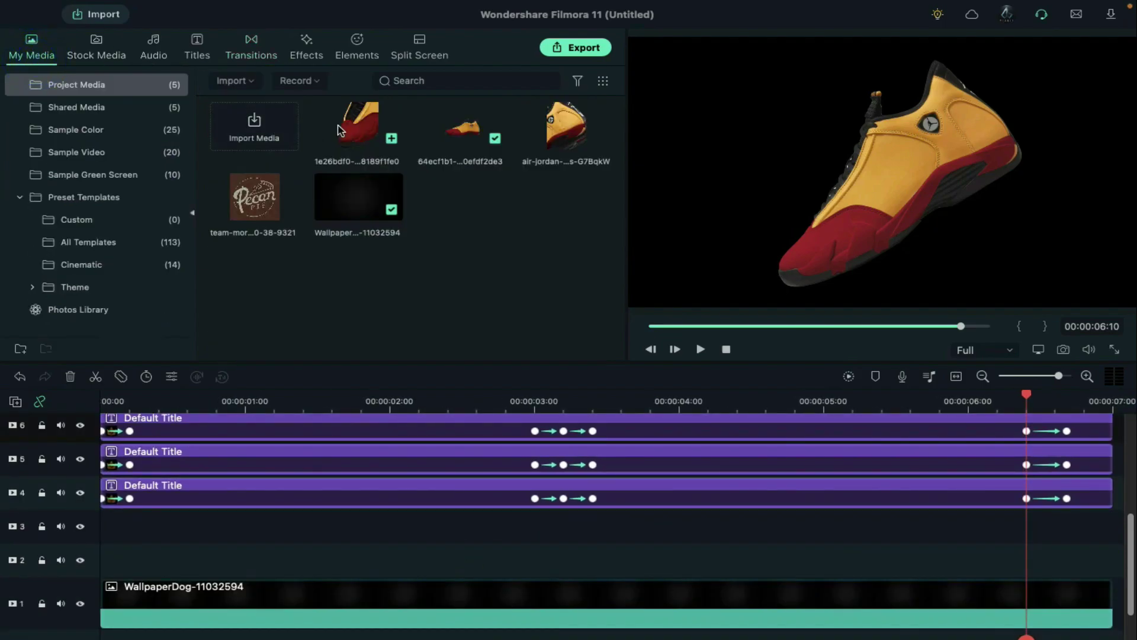
left_click_drag(314, 349, 397, 522)
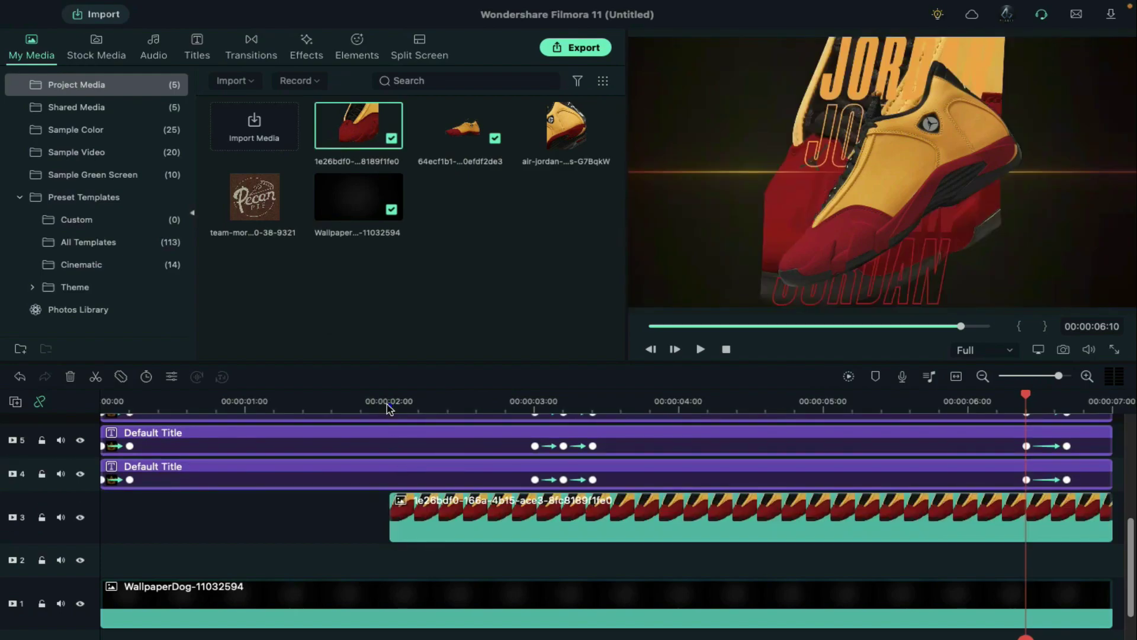
left_click(386, 408)
double_click(426, 522)
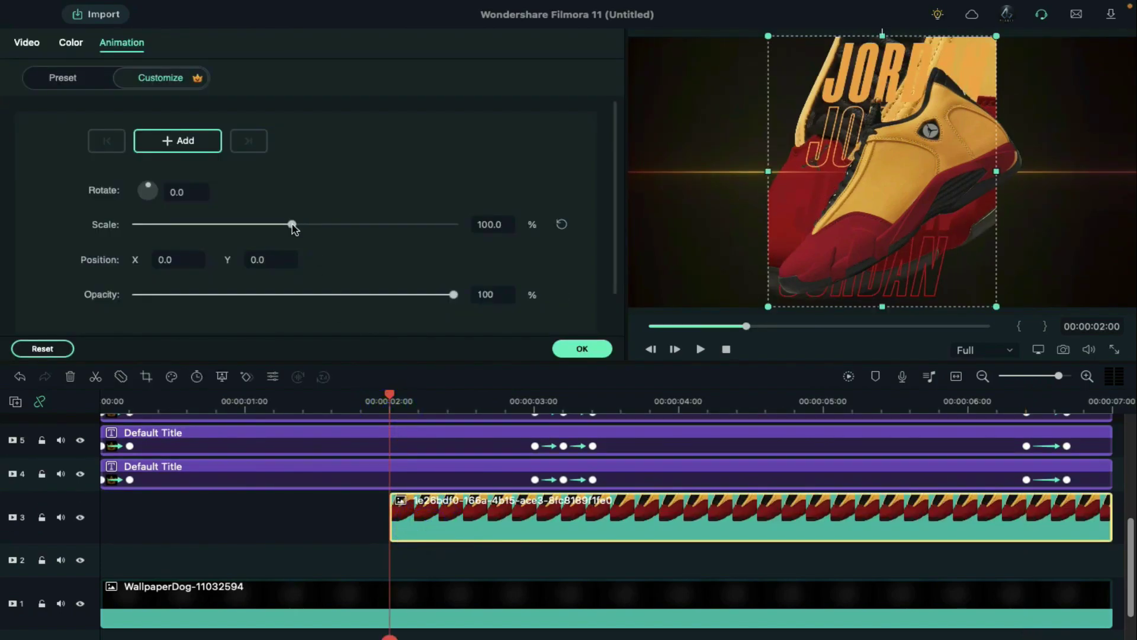
left_click_drag(292, 225, 311, 225)
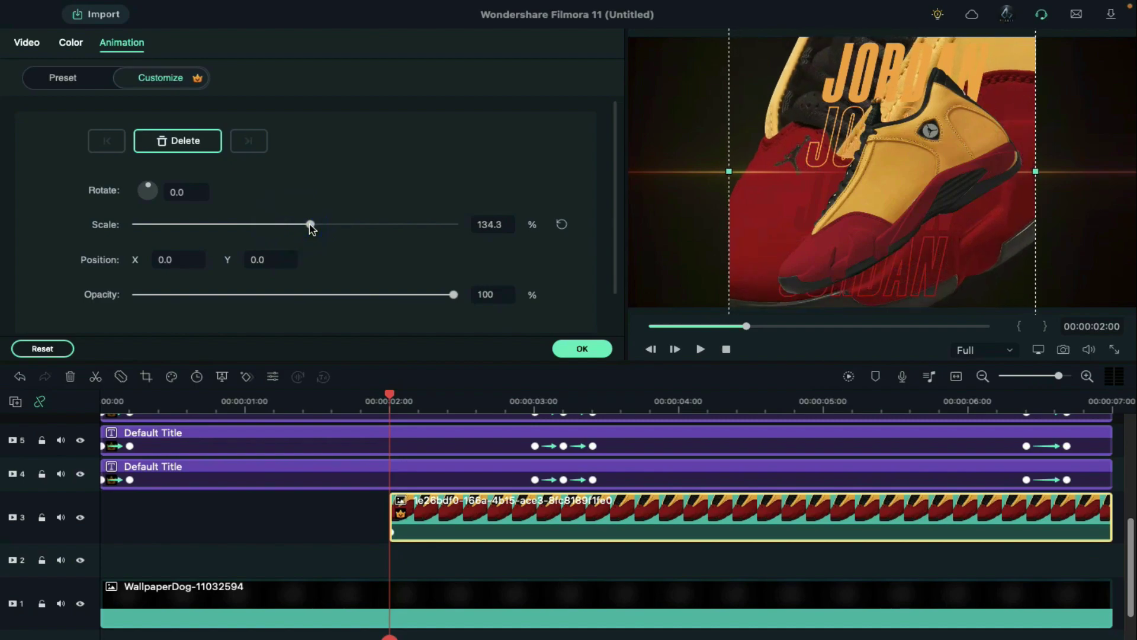
Step: Apply a Double Line mask to the track 3 shoe image with blur strength 21% and horizontal 39%
left_click(33, 47)
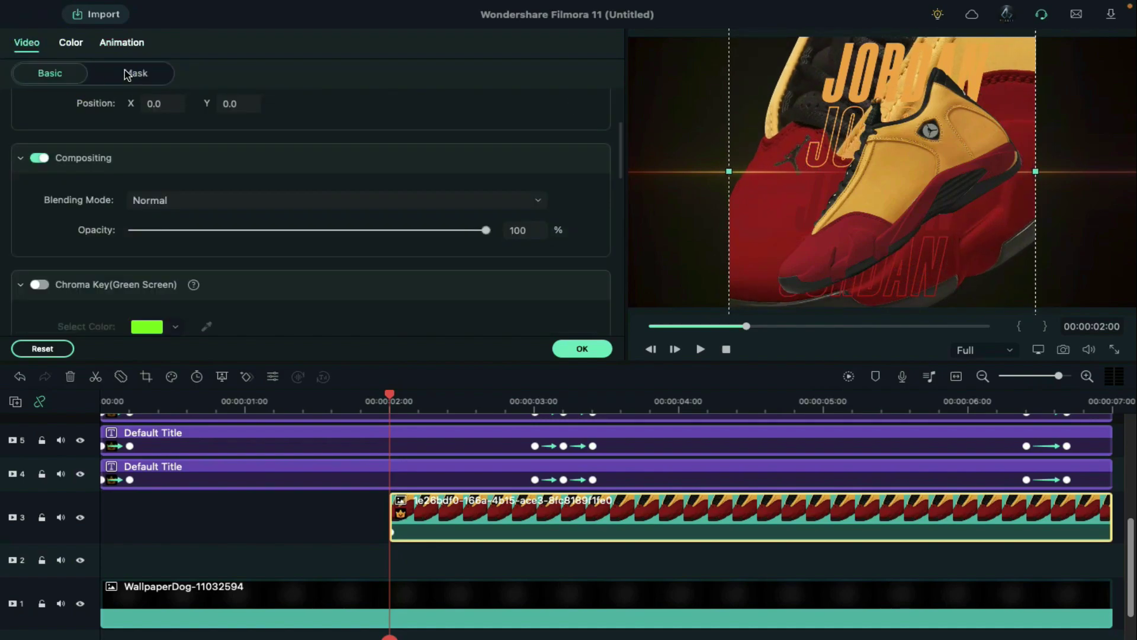
left_click(127, 74)
left_click(372, 164)
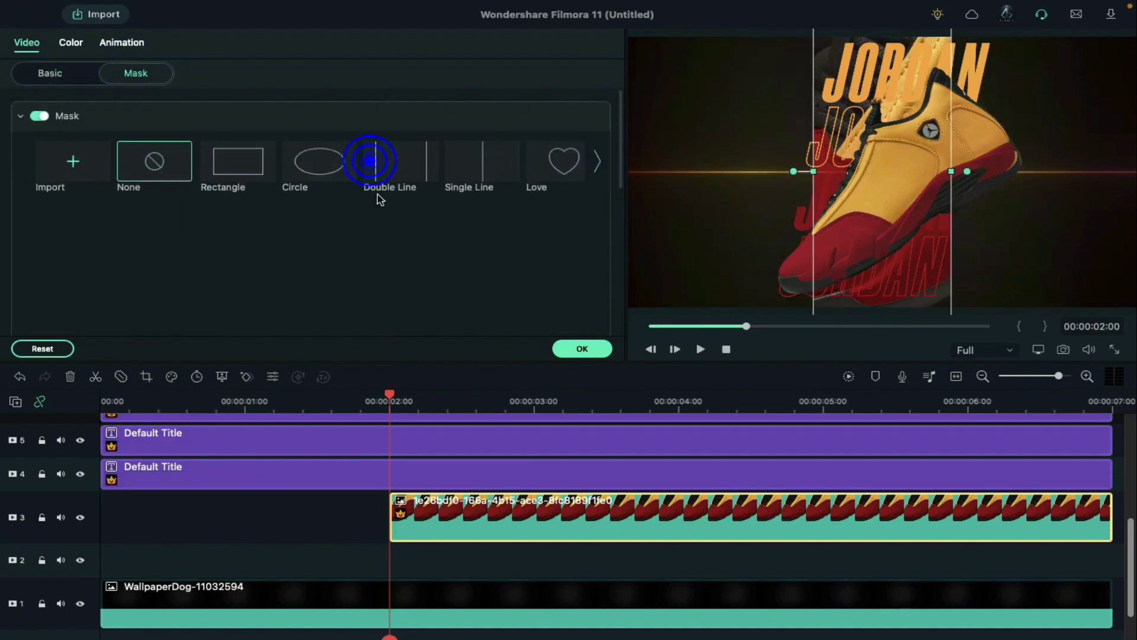
scroll(134, 202, "down", 3)
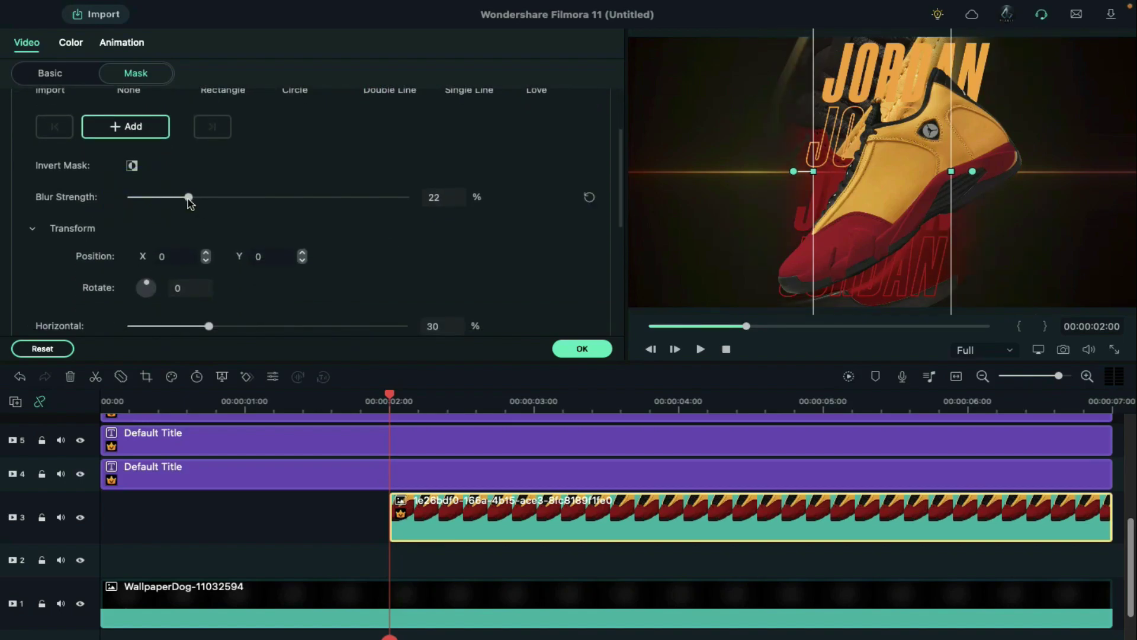
scroll(228, 308, "down", 2)
left_click_drag(211, 265, 236, 272)
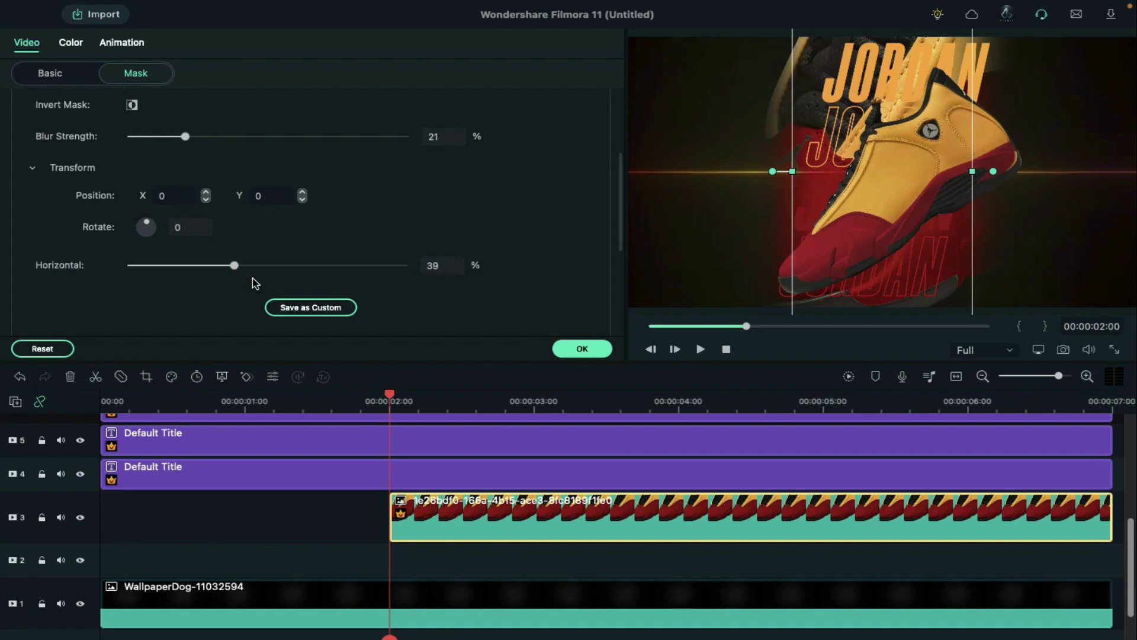
Step: Set the track 3 image's start keyframe position to X -482 and Y 159, and trim the clip to end at 00:00:06:17
left_click(121, 42)
left_click_drag(157, 259, 8, 246)
left_click_drag(278, 260, 330, 260)
left_click_drag(390, 396, 1067, 448)
left_click_drag(1111, 514, 1066, 514)
Step: Add a keyframe with Y position -188 and 30% opacity to the track 3 image and move it to the clip's end
left_click(969, 425)
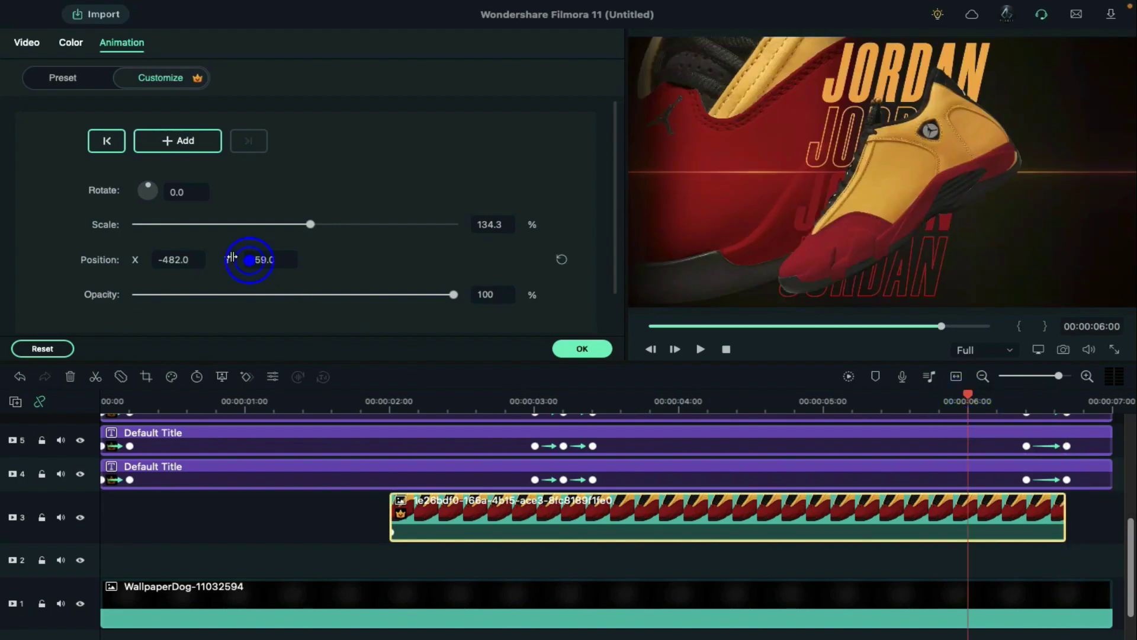
left_click_drag(257, 260, 178, 260)
left_click_drag(454, 294, 226, 302)
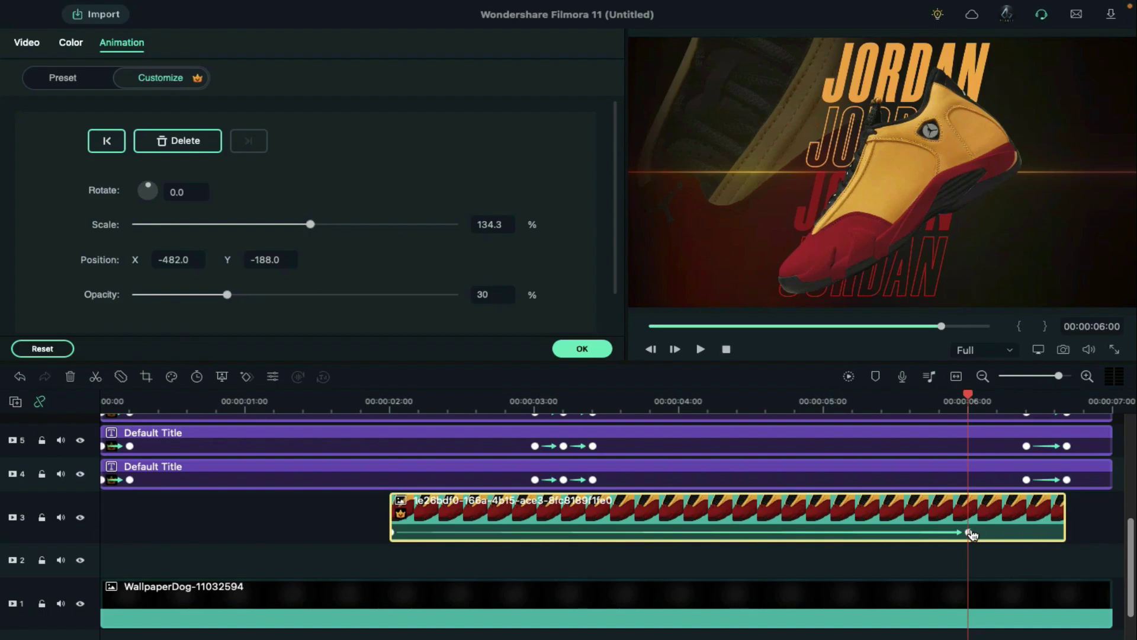
left_click(1062, 532)
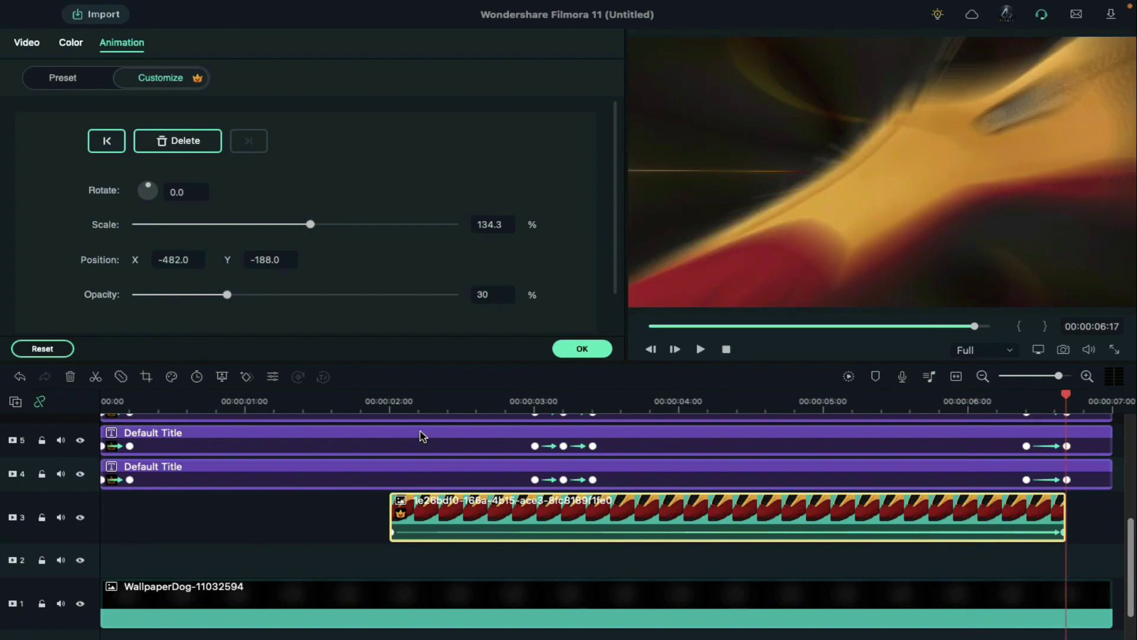
Step: Fade in the track 3 image from 0% opacity at 00:00:02:00 to 30% at 00:00:02:05
left_click(418, 403)
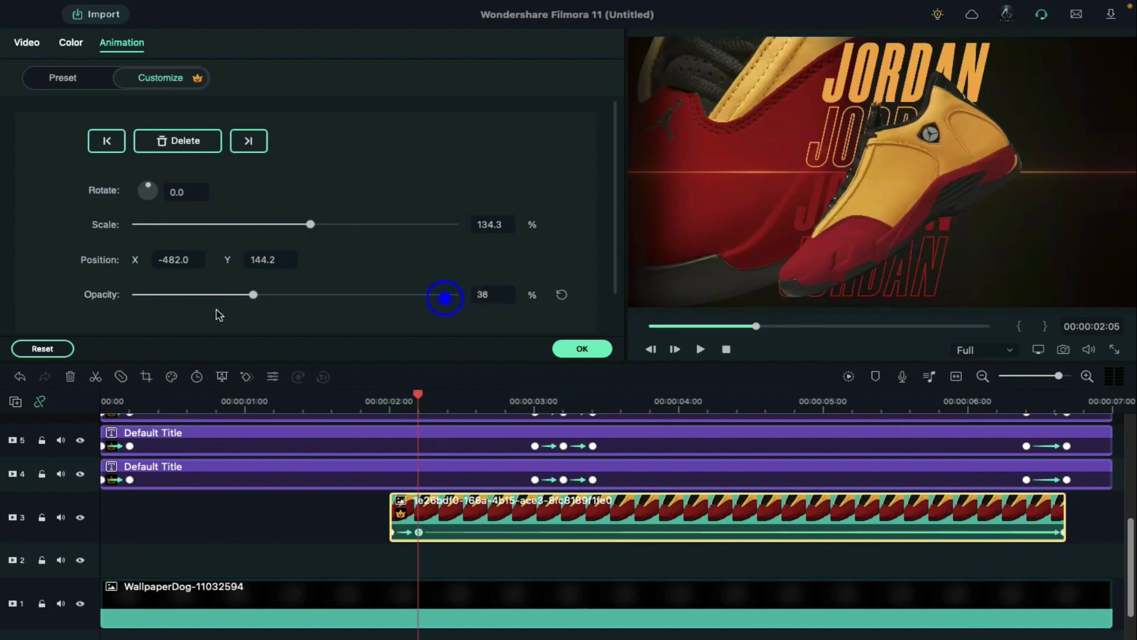
left_click(216, 300)
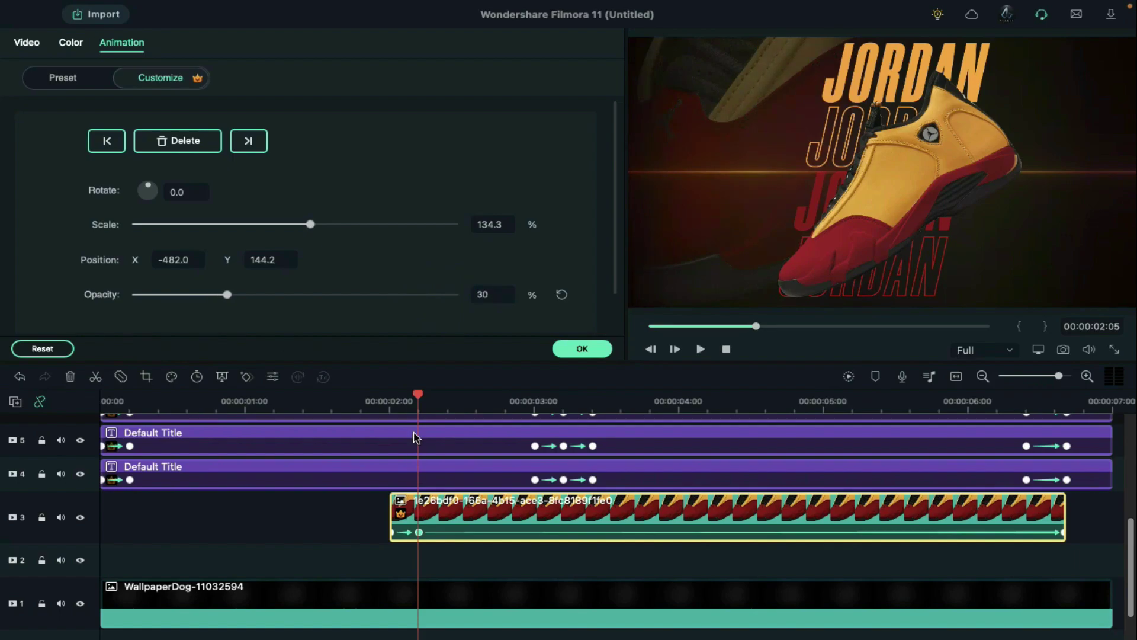
left_click_drag(419, 401, 391, 401)
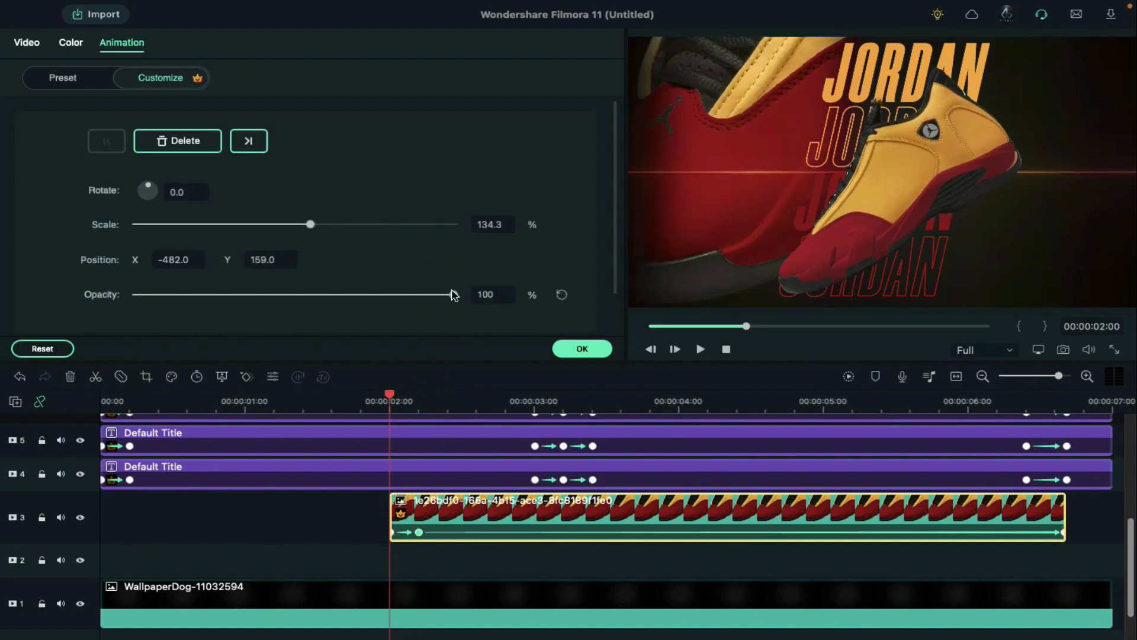
left_click_drag(454, 295, 116, 290)
left_click(570, 351)
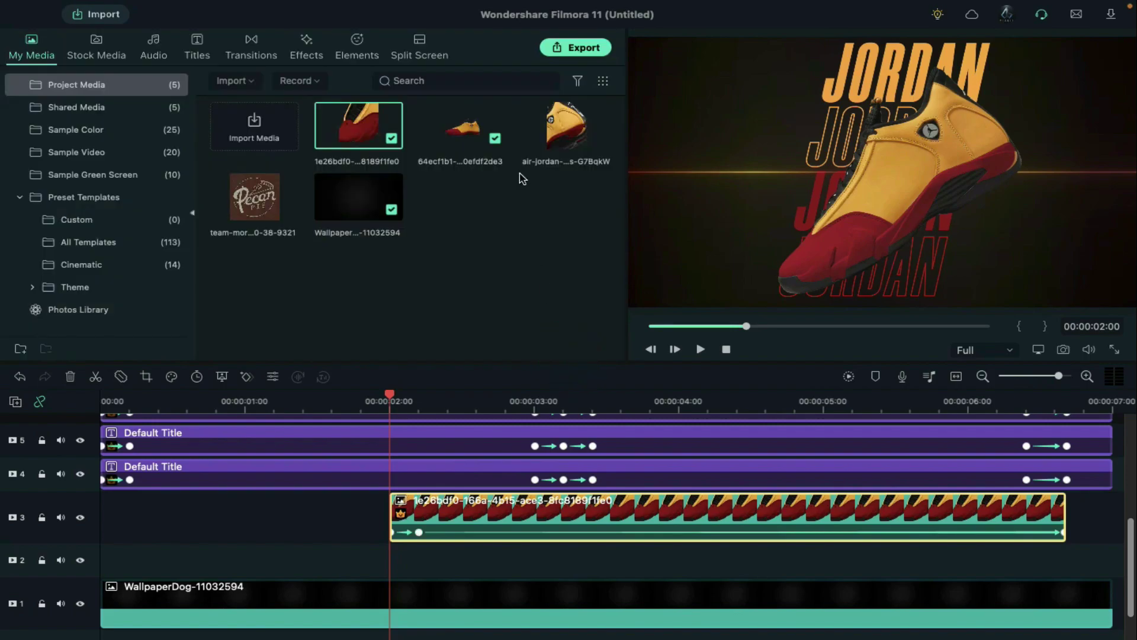
Step: Place the air-jordan-14-retro-shoes image on track 2 from 00:00:02:00 and keyframe it at 130.2% scale, X 588, fading in to 30% opacity at 00:00:02:05
left_click_drag(451, 496, 392, 573)
left_click_drag(392, 574, 391, 573)
right_click(592, 546)
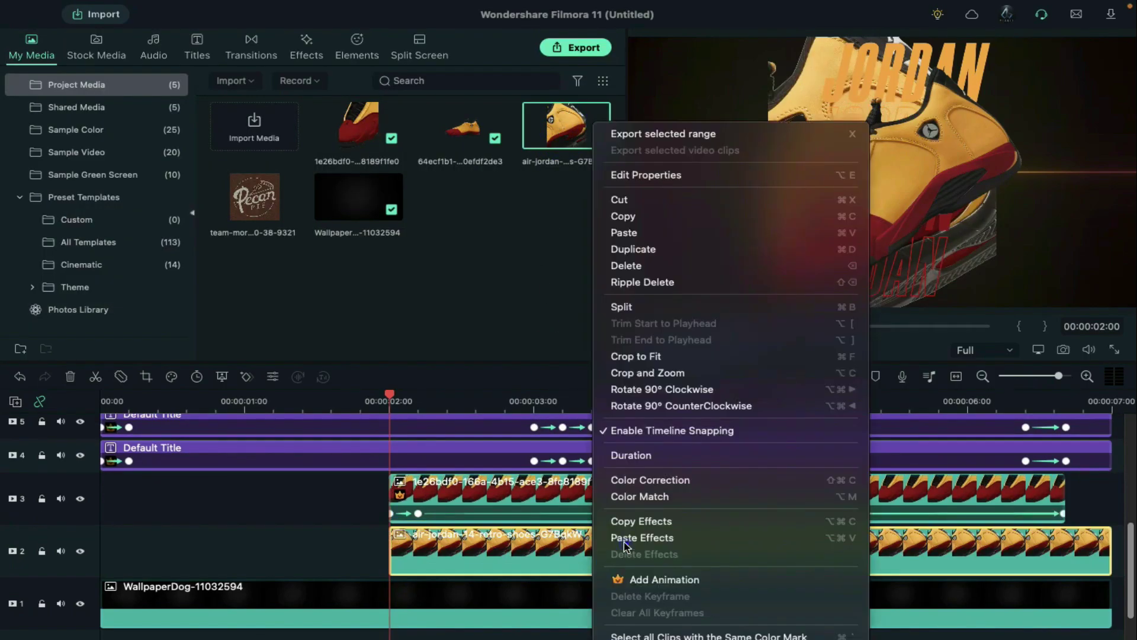
left_click(672, 581)
left_click(969, 403)
left_click_drag(454, 295, 227, 295)
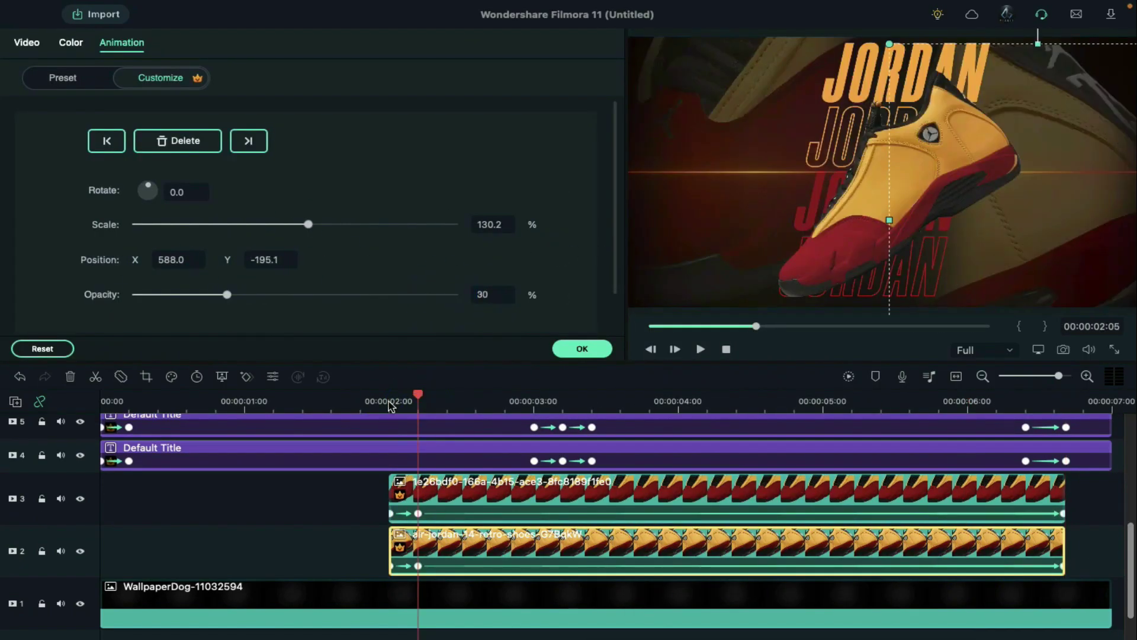
left_click(389, 406)
left_click(581, 348)
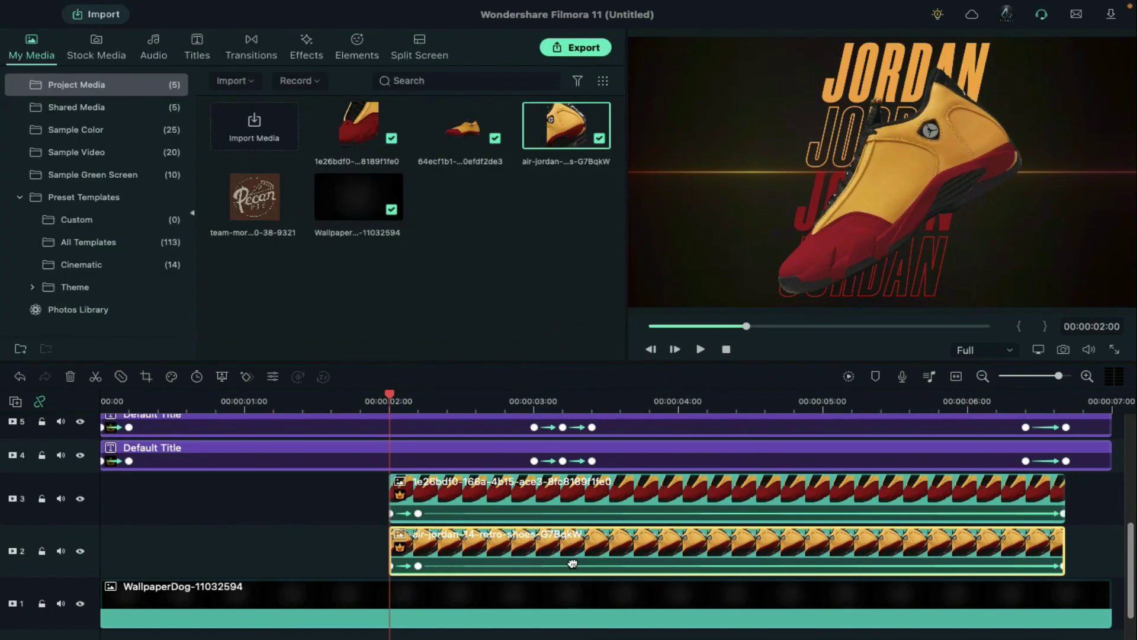
Step: Split the floating shoe clip on track 9 at 00:00:03:00 and 00:00:03:10
scroll(572, 563, "up", 5)
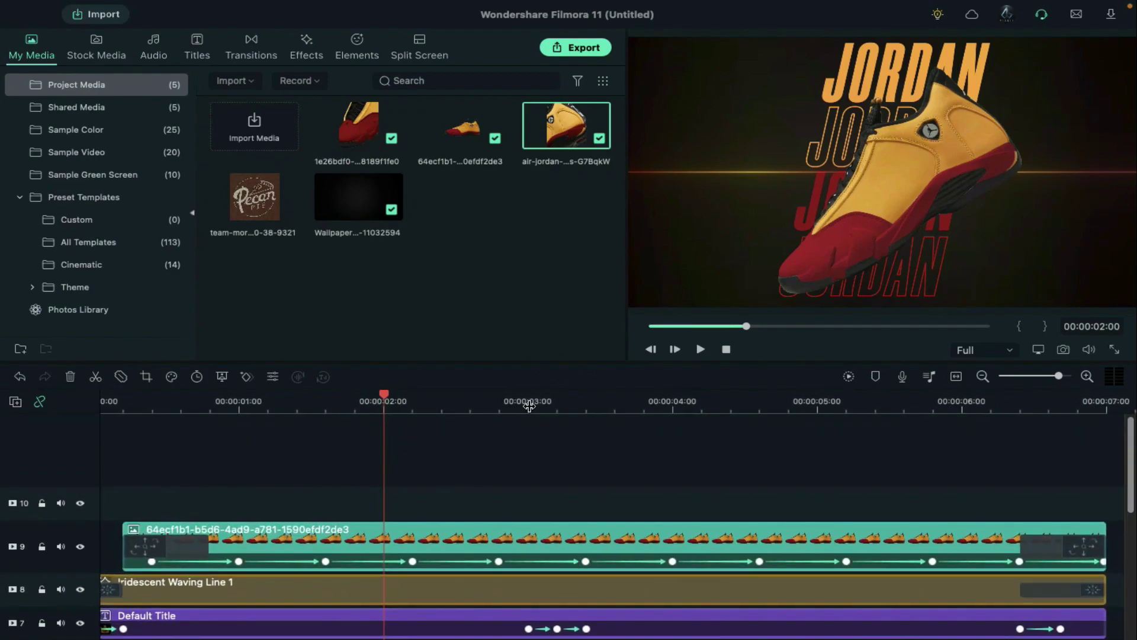
left_click(529, 405)
left_click(567, 538)
key("super+b")
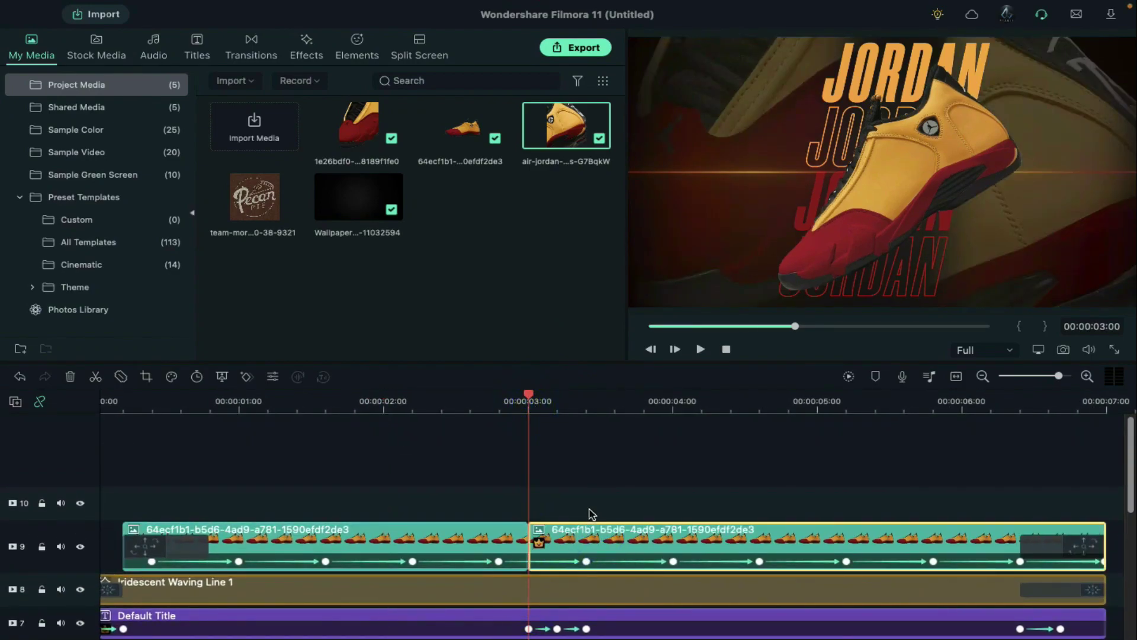
left_click_drag(533, 401, 587, 403)
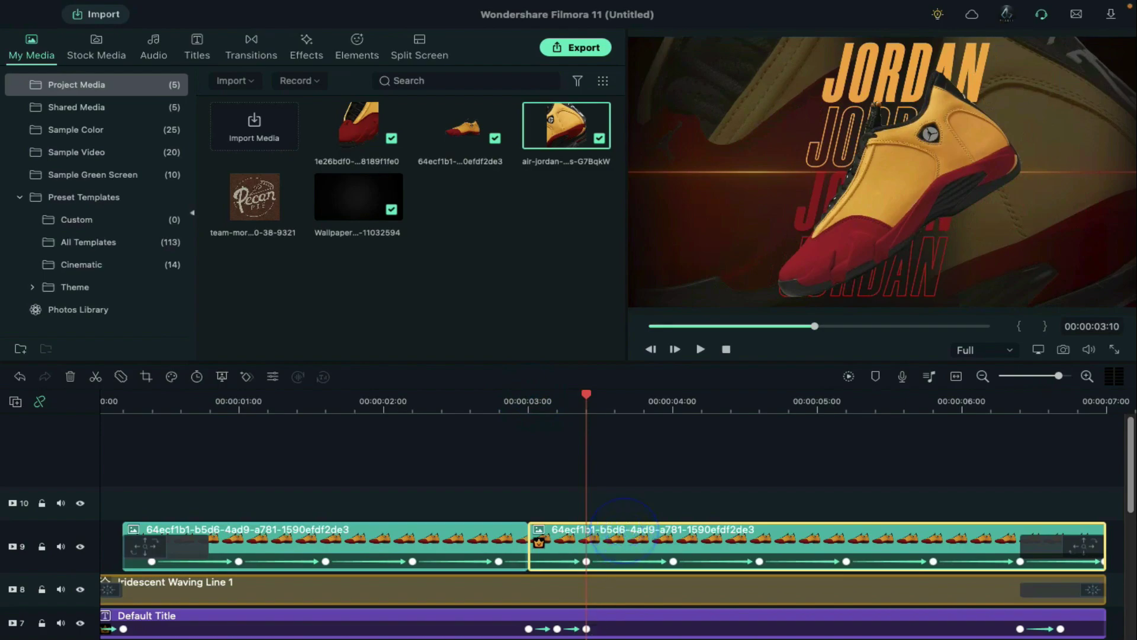
key("super+b")
Step: Apply the Glitch Stripe 1 effect to the short middle segment of the floating shoe clip
left_click(553, 524)
left_click(307, 47)
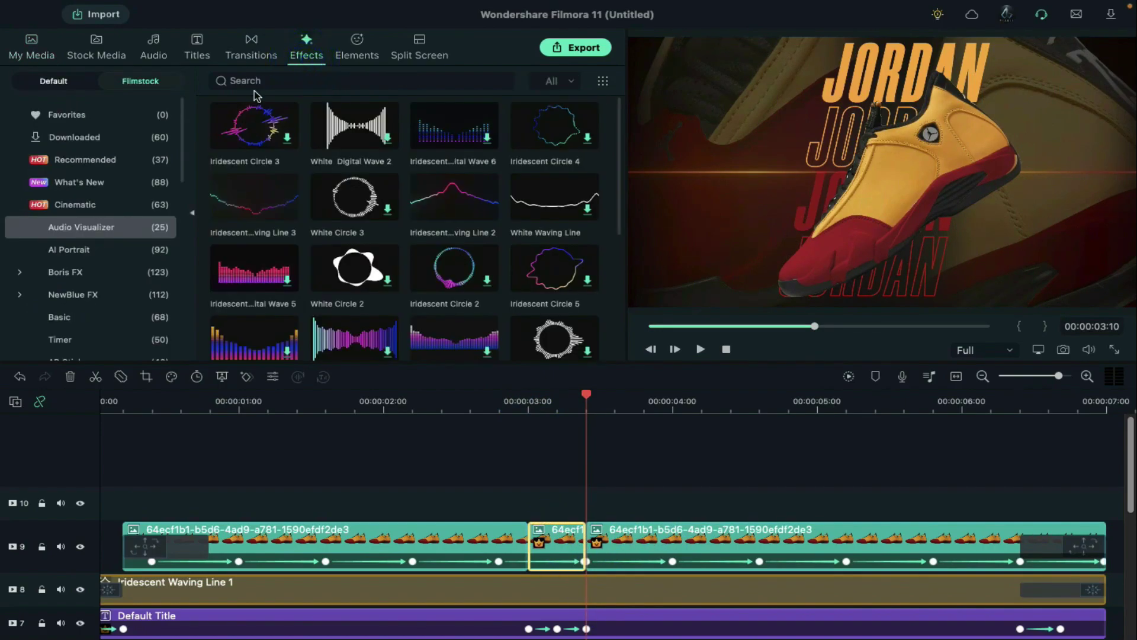
scroll(88, 266, "down", 4)
left_click(79, 300)
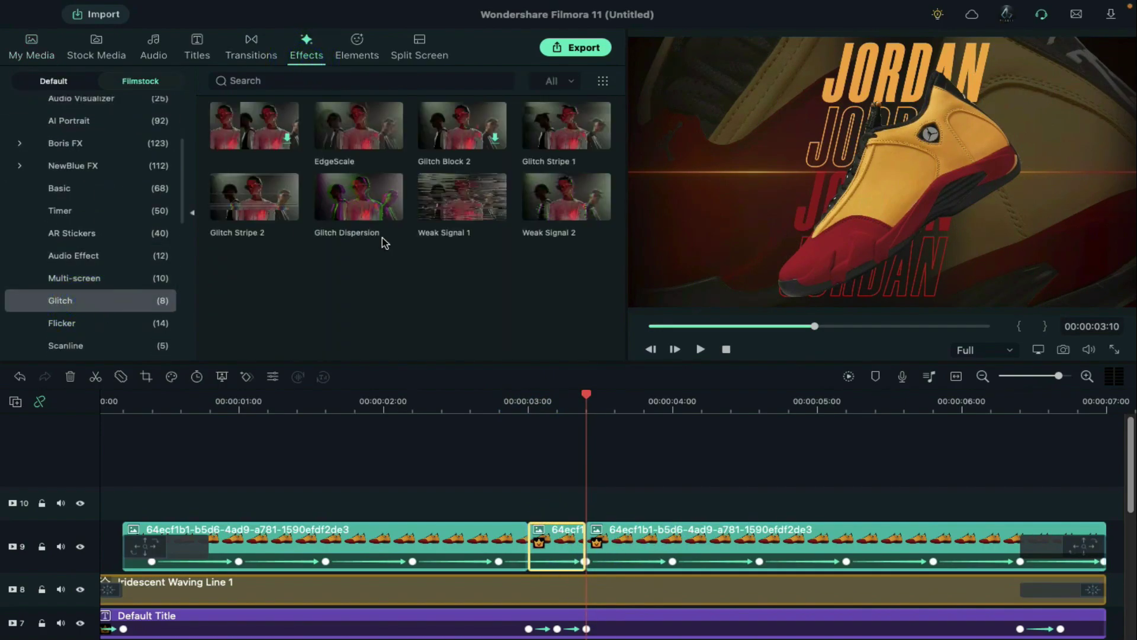
left_click_drag(562, 128, 539, 533)
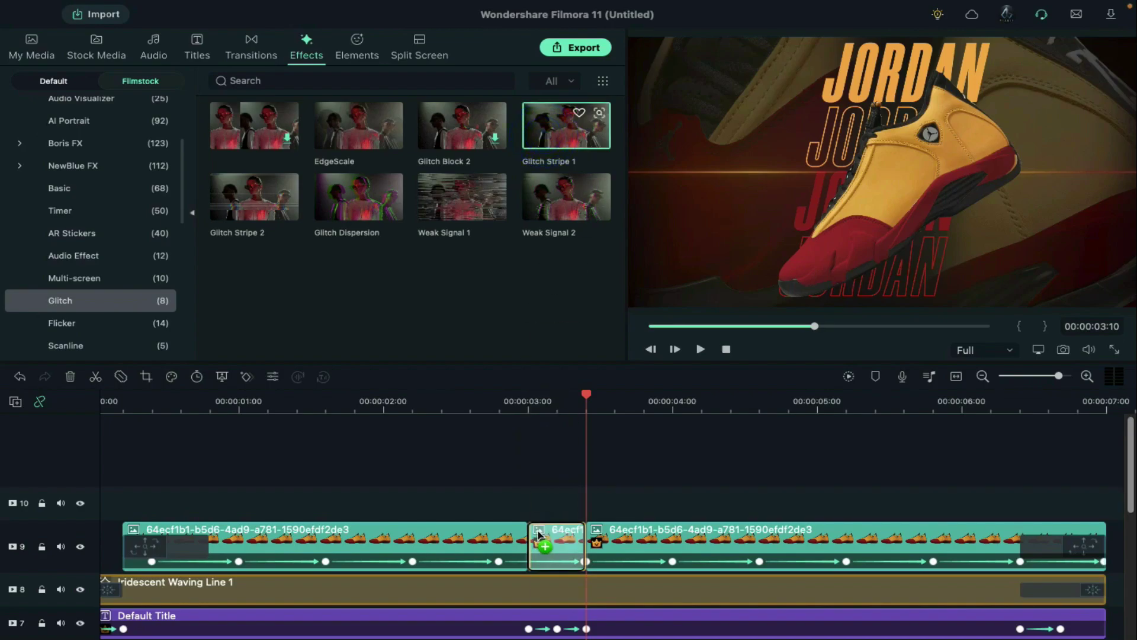
Step: Move the three floating shoe segments to track 10 and add the Glitch Dispersion effect on track 9 at 00:00:01:00
left_click_drag(478, 507, 609, 515)
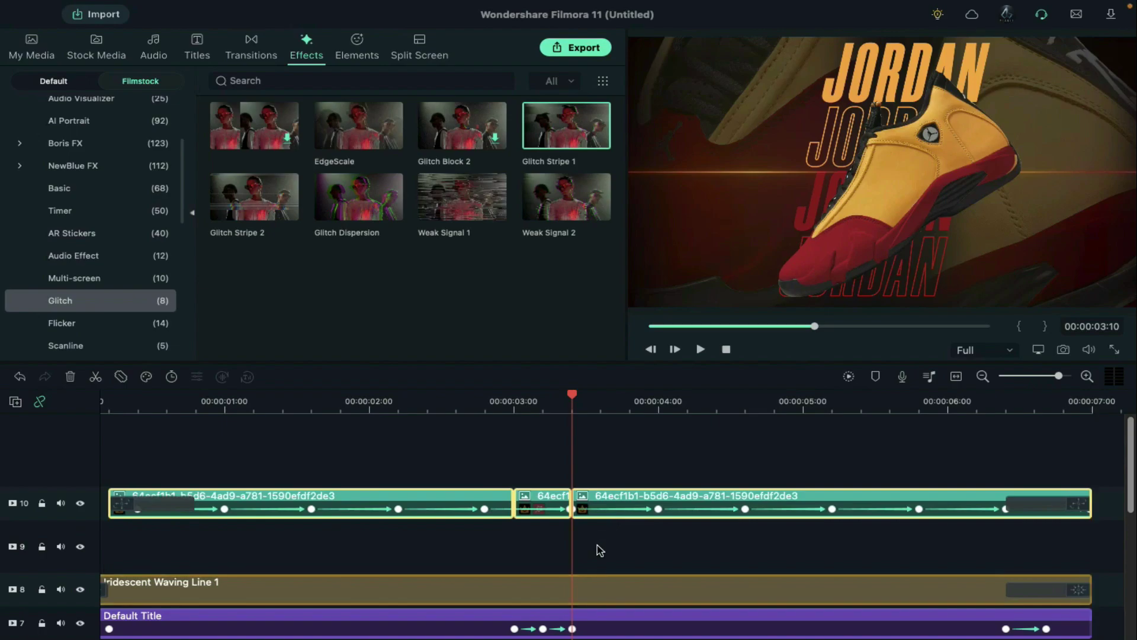
scroll(597, 545, "left", 1)
left_click(246, 404)
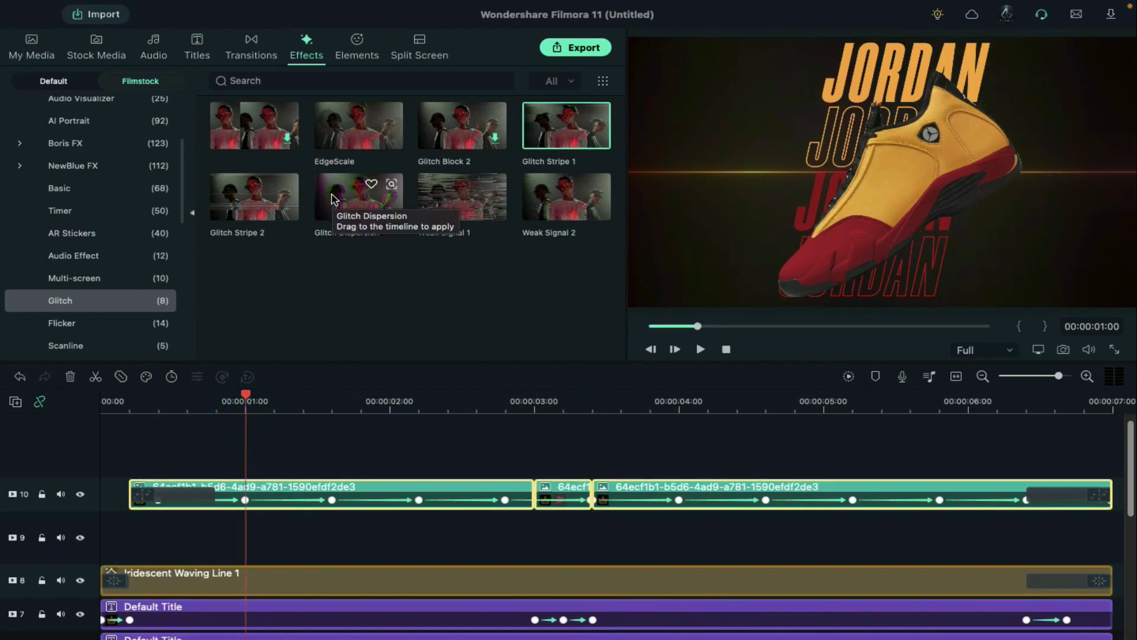
left_click_drag(335, 199, 247, 544)
Step: Add short Weak Signal 2 and Glitch Stripe 2 effects on track 9, the first starting at 00:00:01:20 and the second ending at 00:00:02:20
left_click(362, 407)
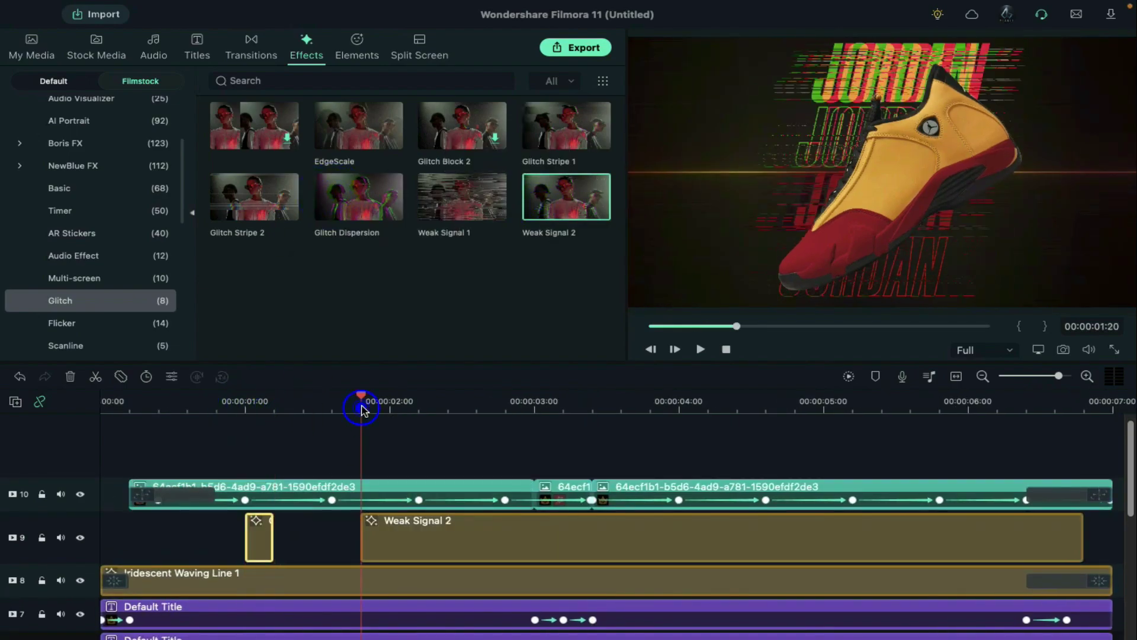
left_click(476, 406)
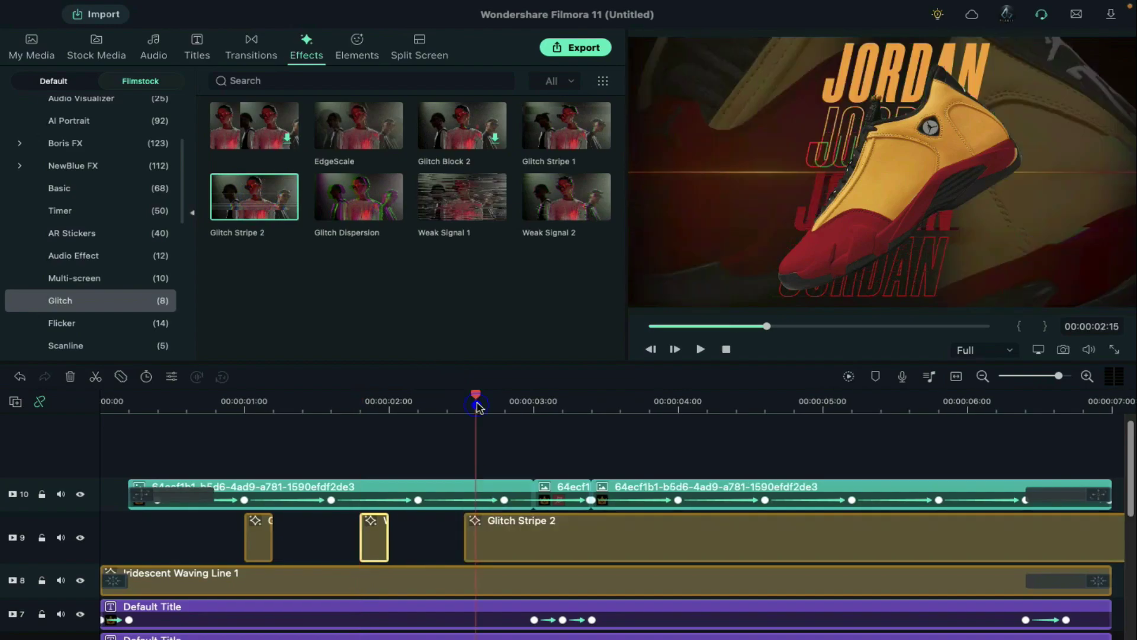
left_click(504, 401)
left_click_drag(1124, 536, 503, 536)
scroll(592, 533, "right", 1)
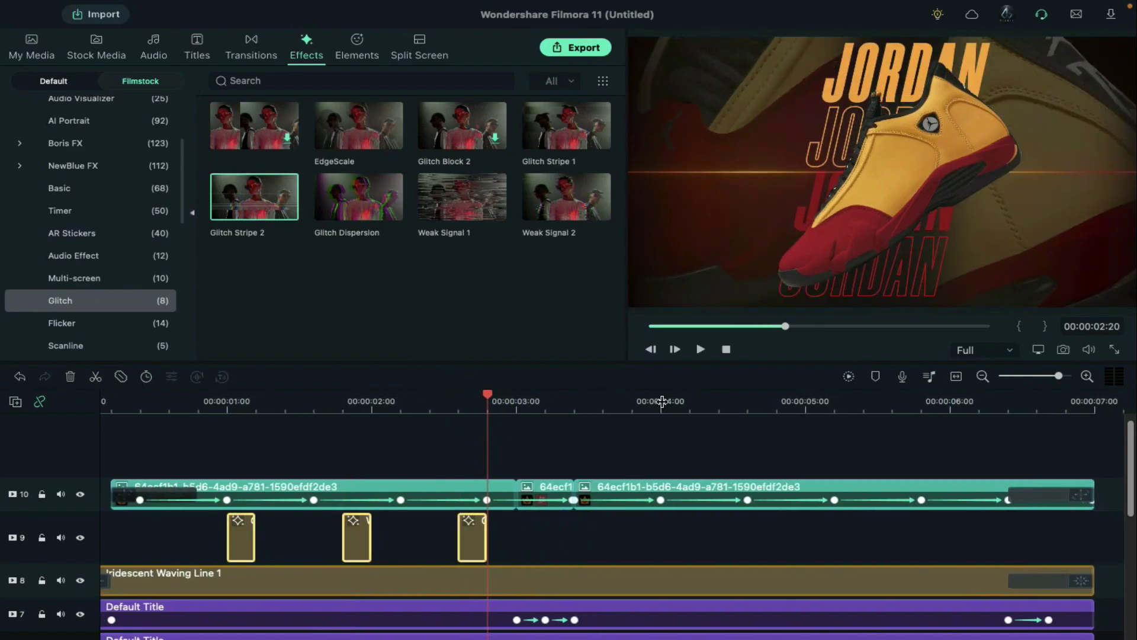
left_click(665, 401)
Step: Add the team-mor...0-38-9321 music file beneath track 1 and render the timeline preview
left_click_drag(254, 196, 127, 586)
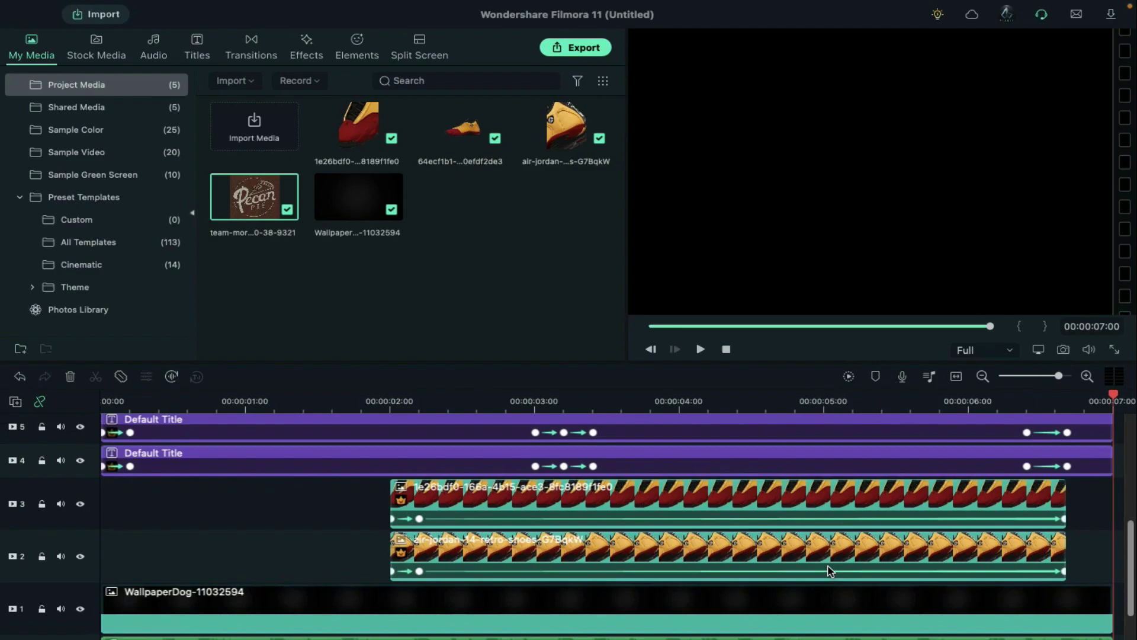
left_click(850, 376)
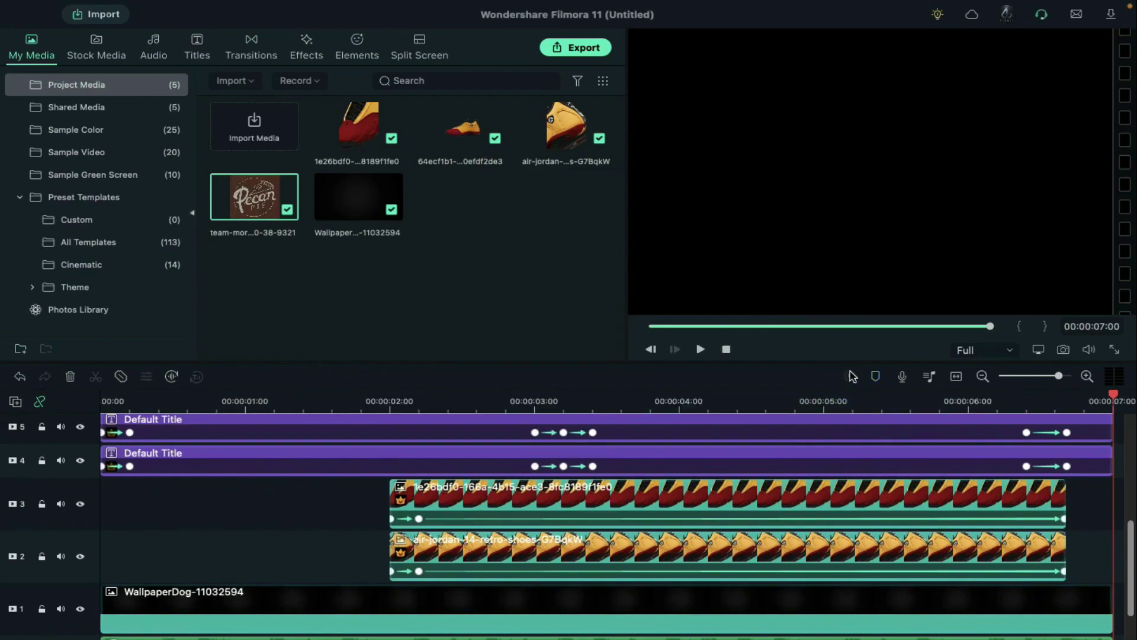
Step: Play the rendered promo from the beginning to review the finished animation
scroll(779, 465, "down", 2)
left_click(733, 351)
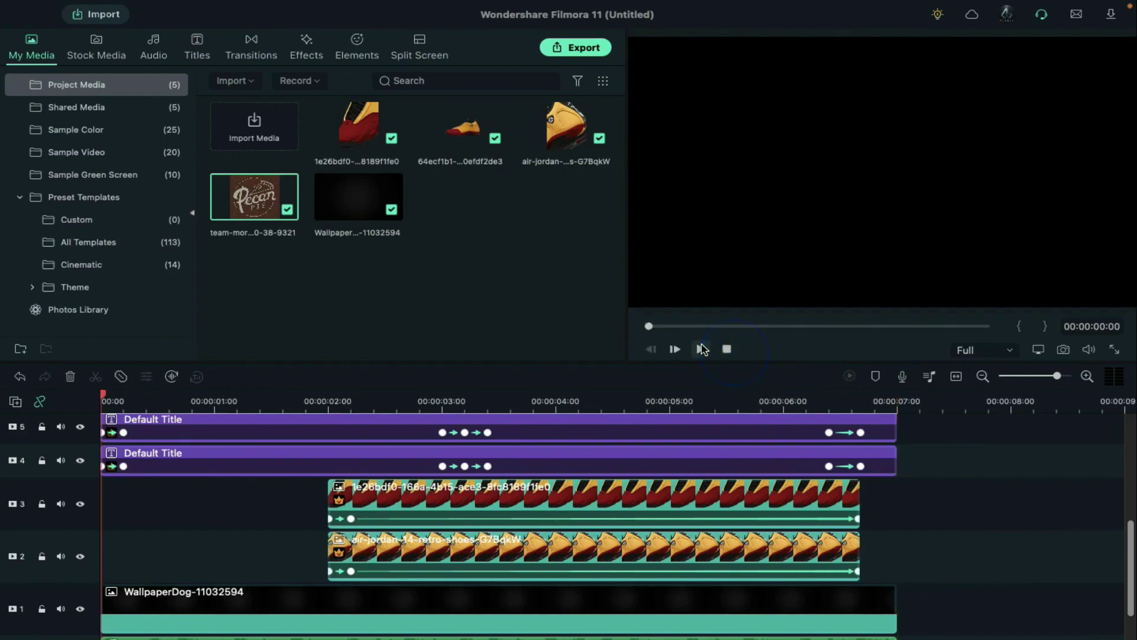
left_click(702, 349)
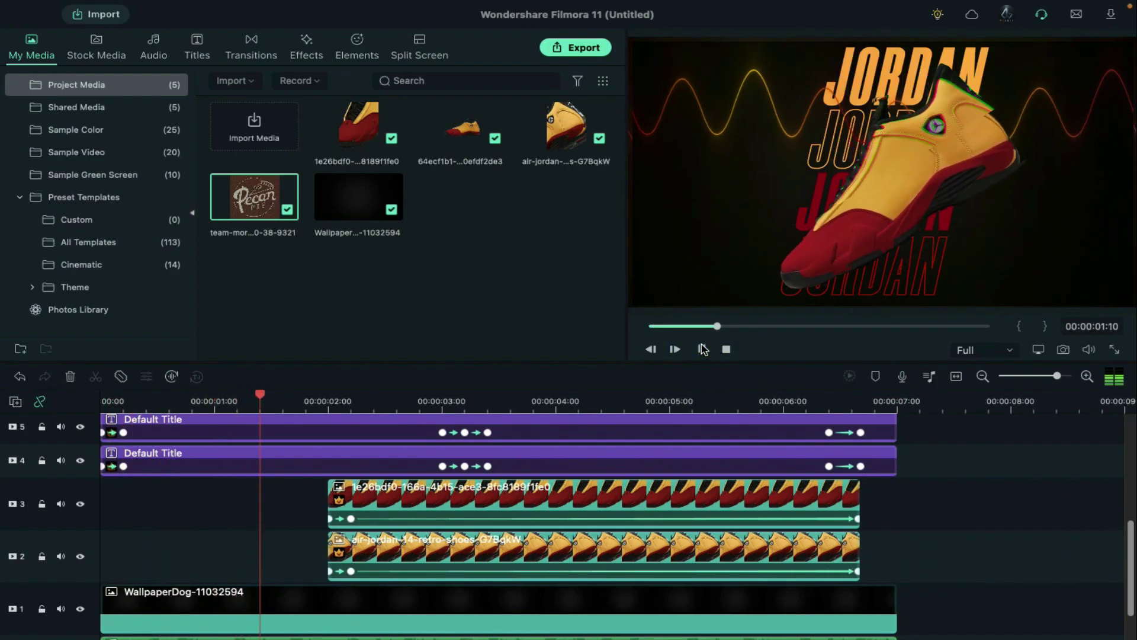